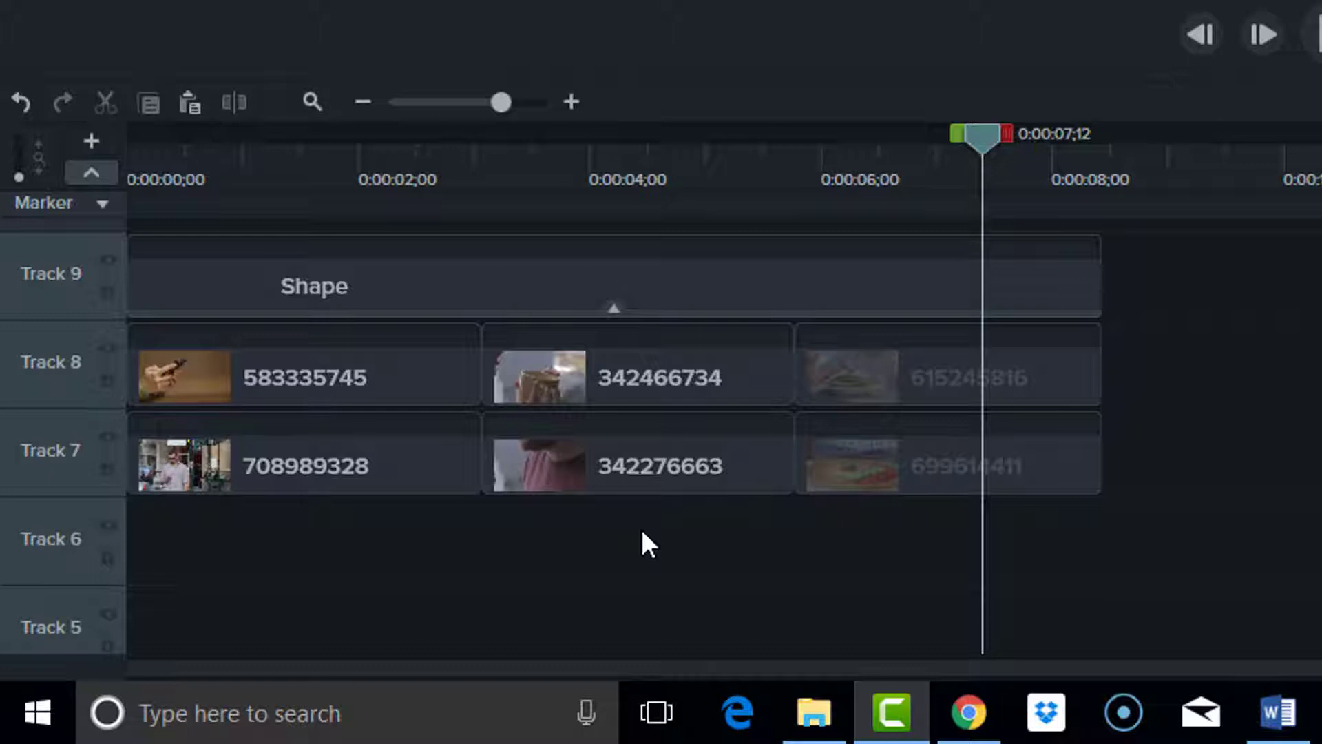
# Step: Move the Shape clip up from Track 9 onto a new top track
pyautogui.moveTo(653, 371)
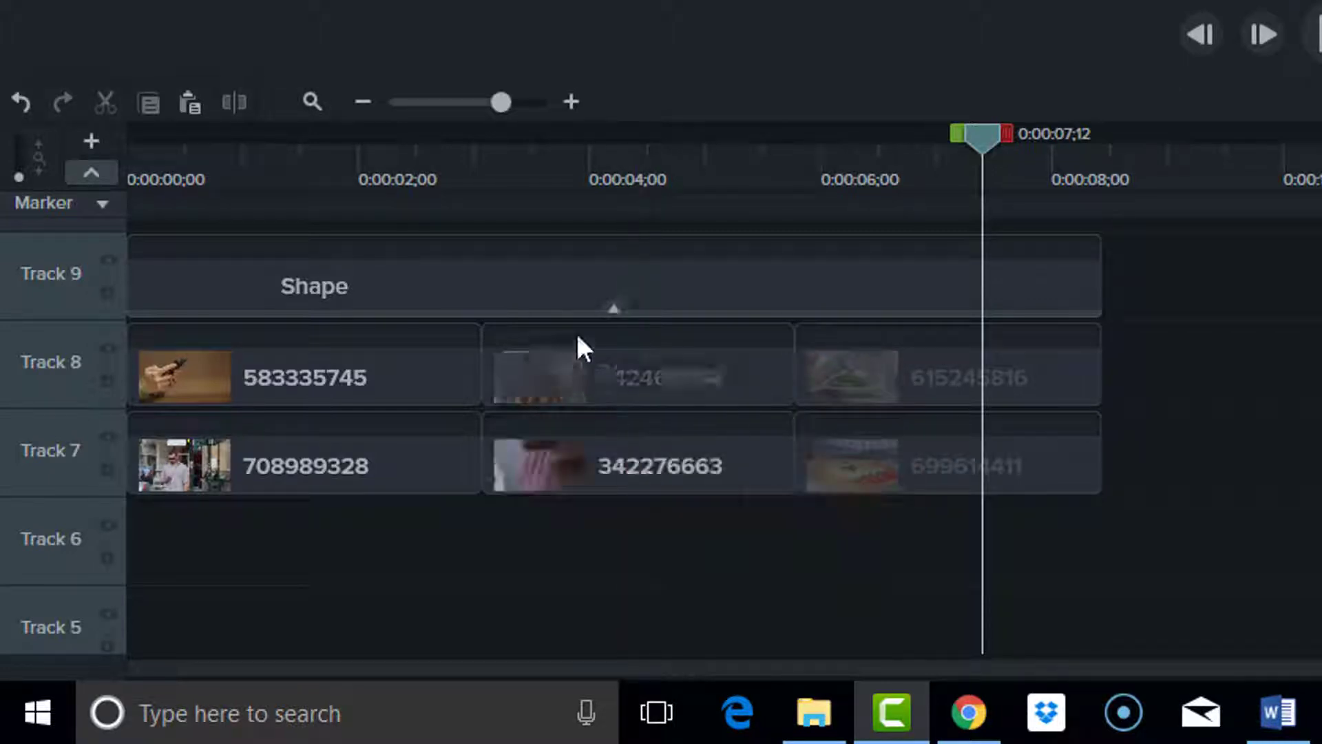
pyautogui.moveTo(382, 373)
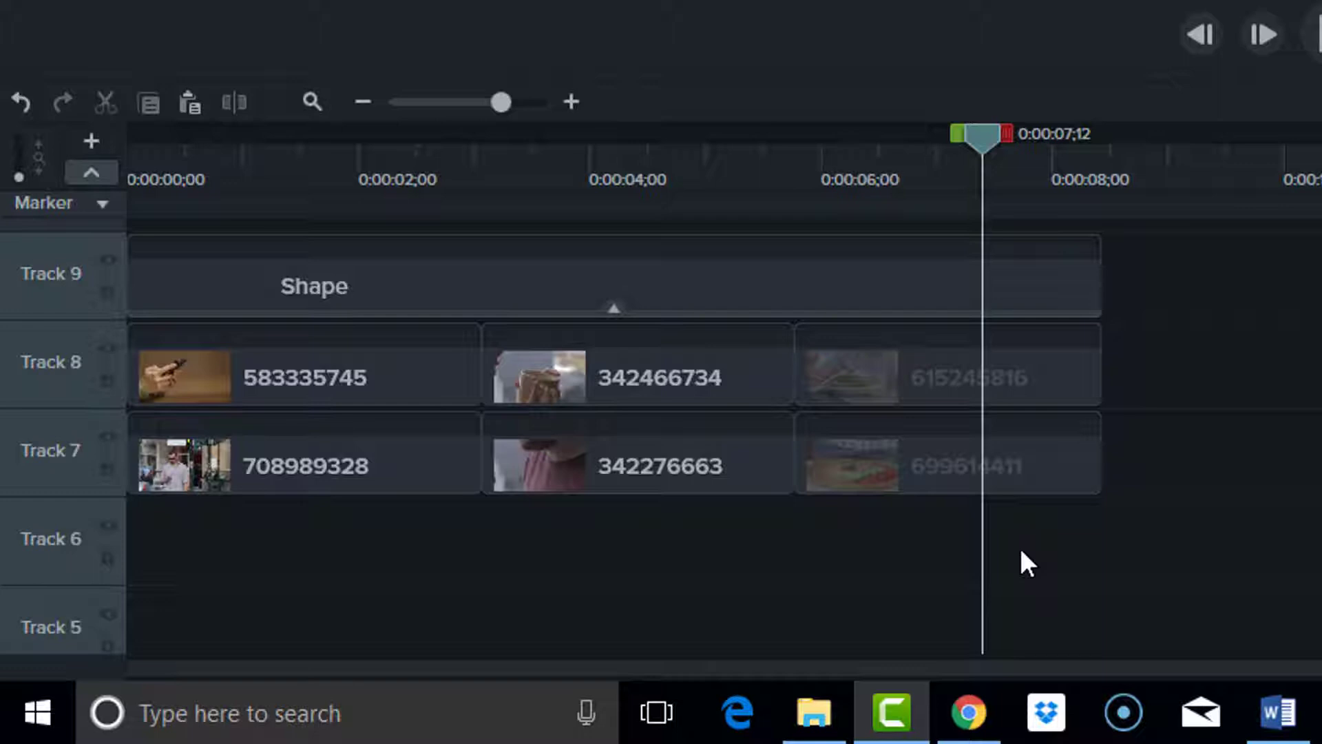
pyautogui.scroll(1, 1142, 516)
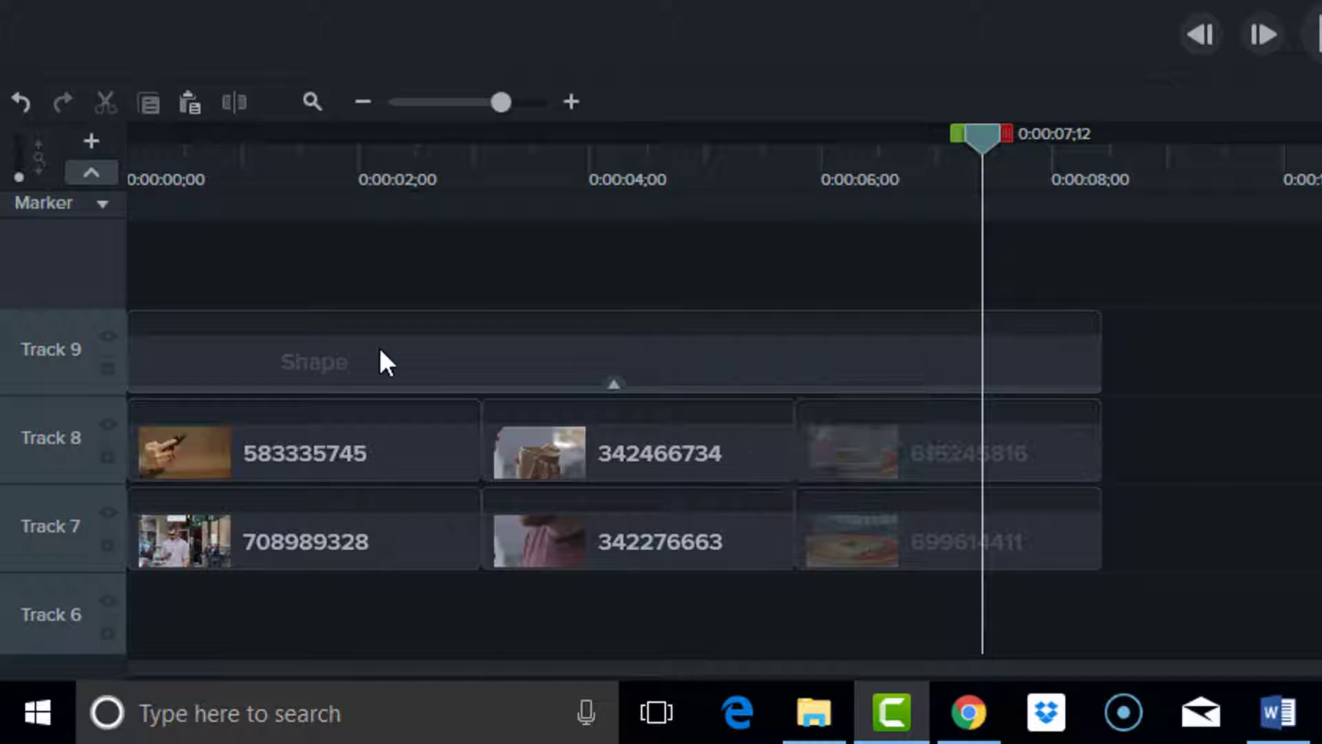
pyautogui.click(431, 351)
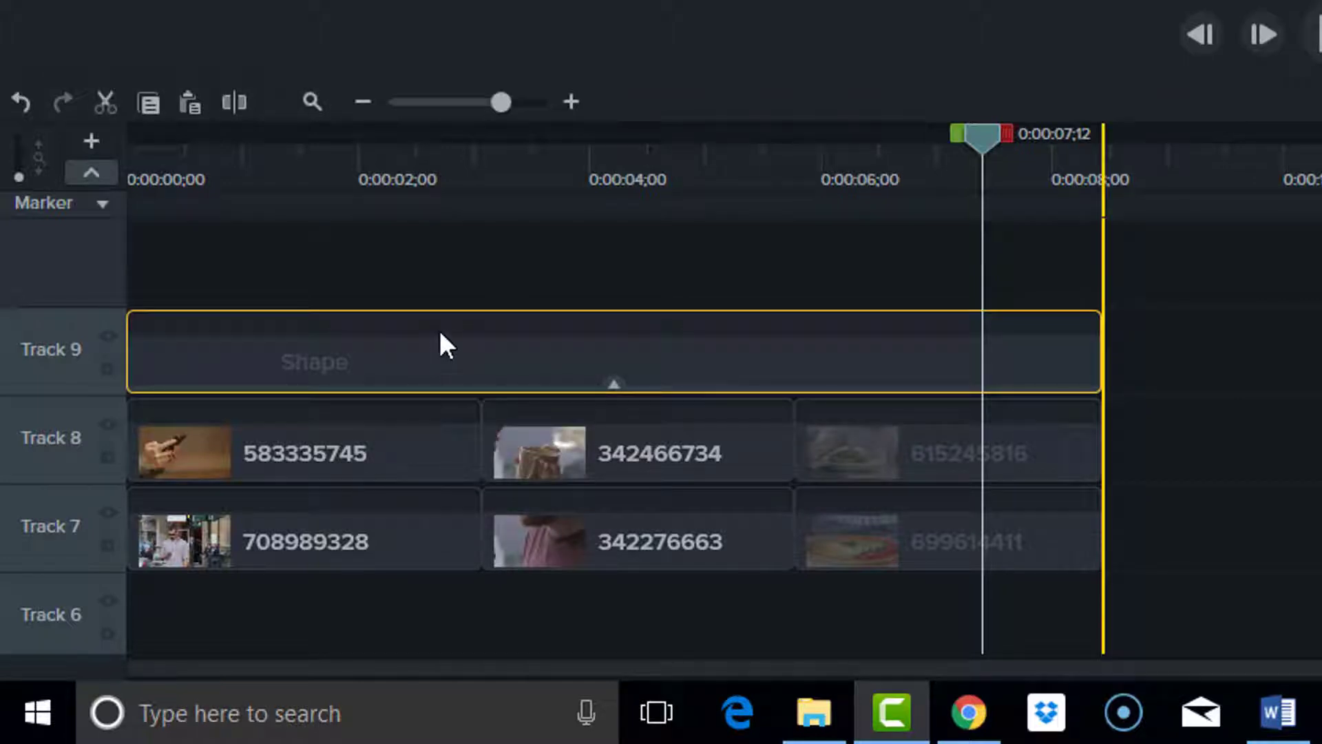
pyautogui.moveTo(422, 297); pyautogui.dragTo(395, 266)
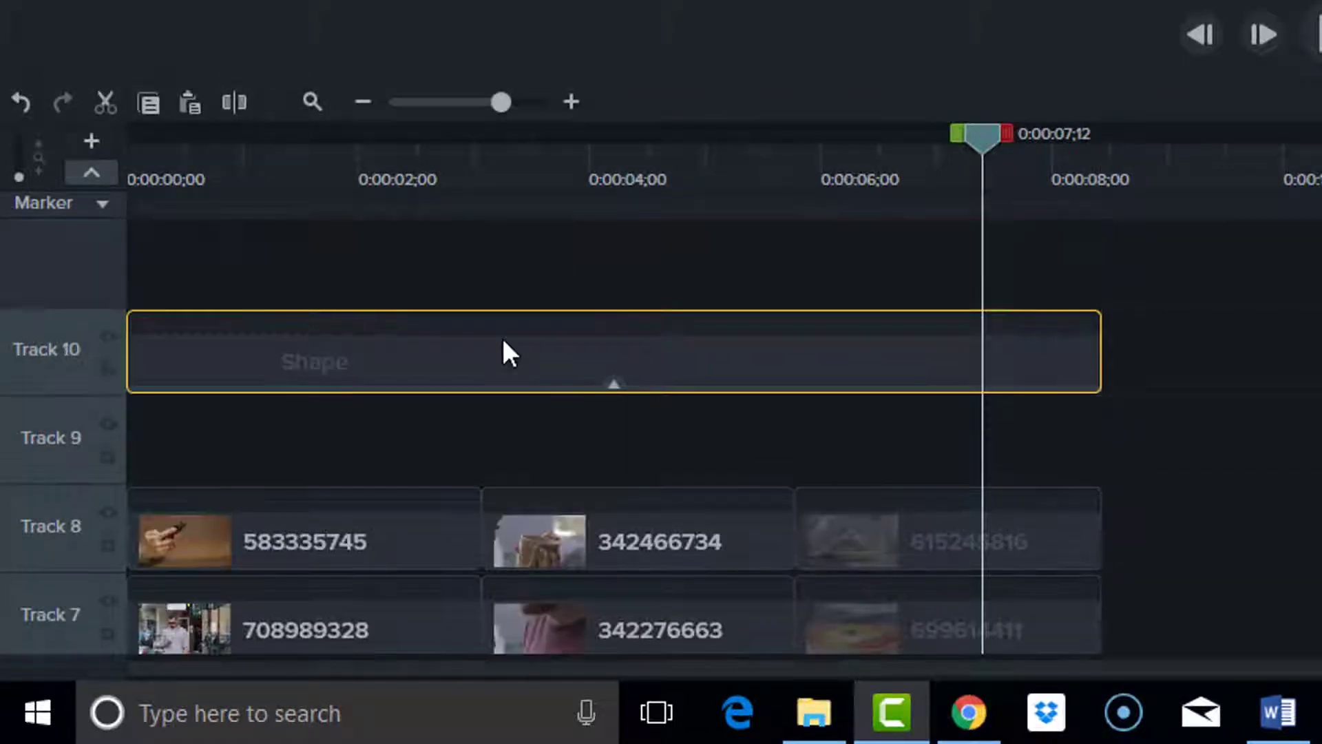
pyautogui.moveTo(482, 373); pyautogui.dragTo(460, 239)
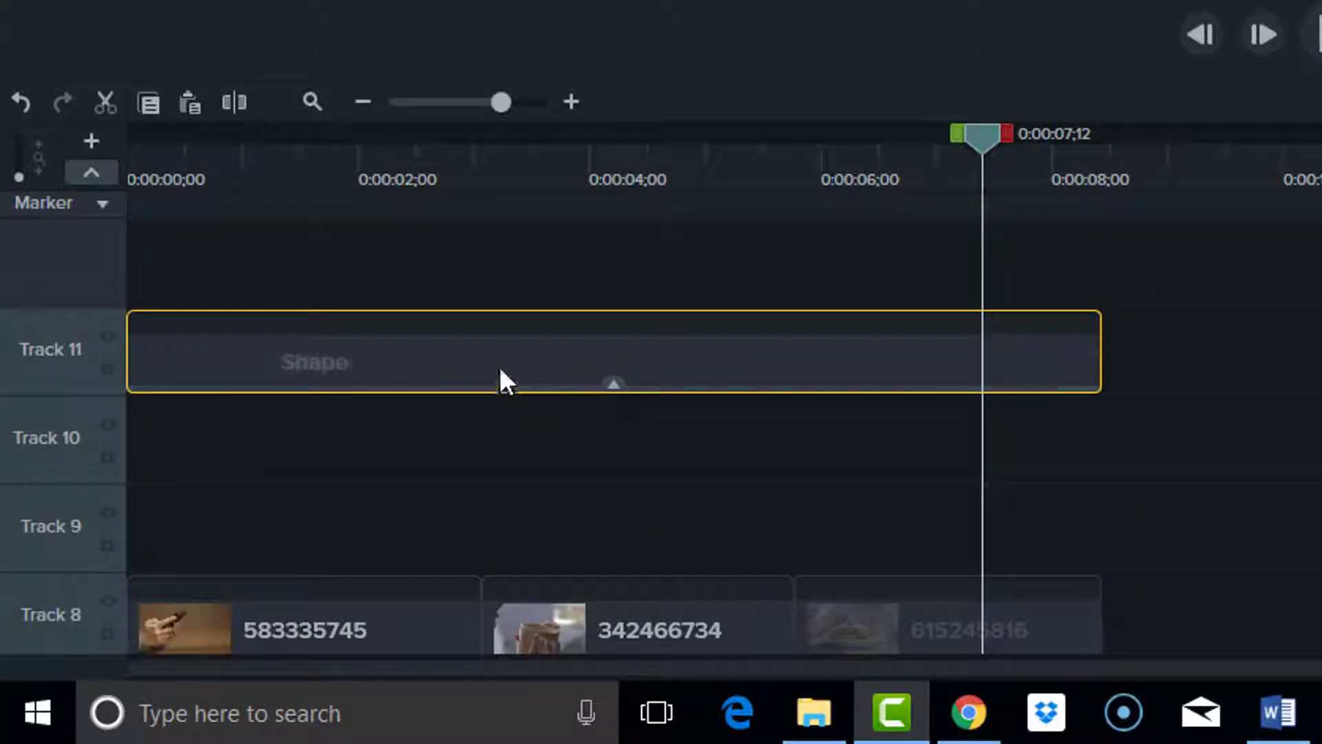
pyautogui.moveTo(500, 368); pyautogui.dragTo(495, 241)
pyautogui.moveTo(505, 386); pyautogui.dragTo(489, 233)
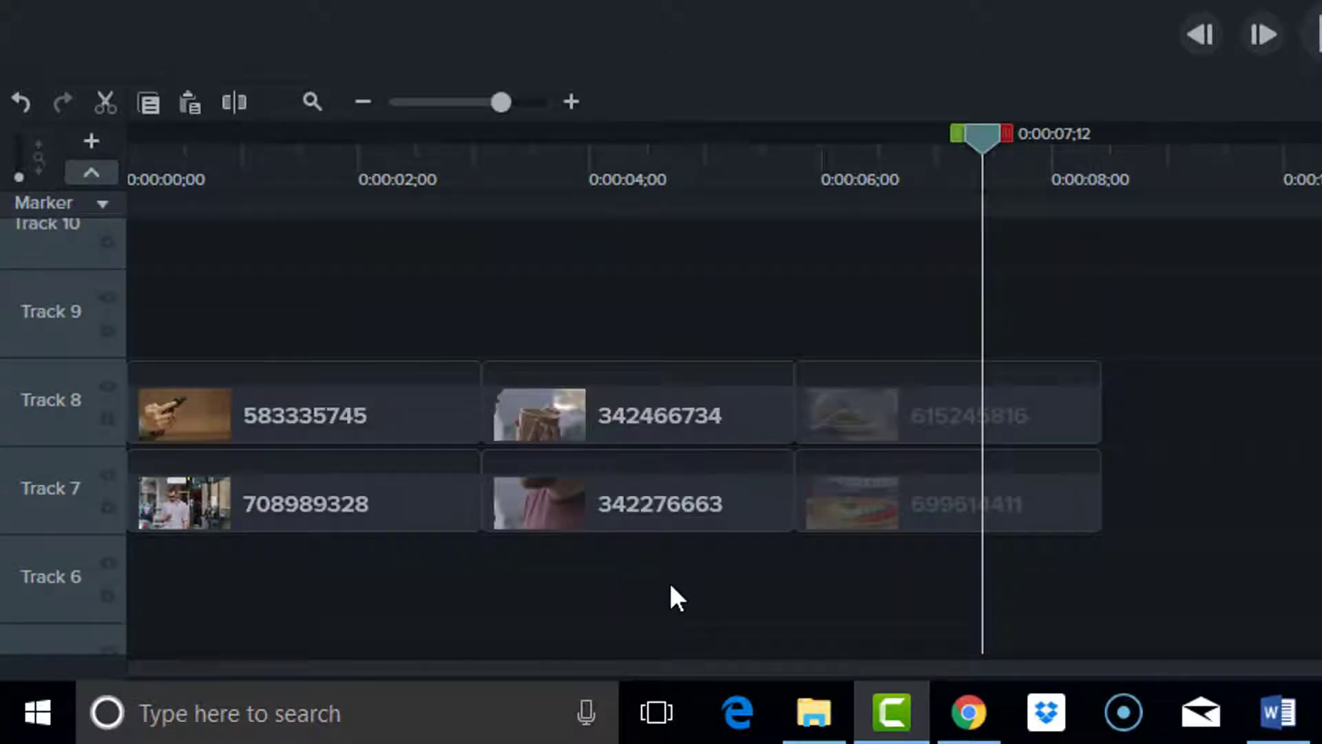
# Step: Lift clips 342466734 and 342276663 onto Tracks 10 and 9, starting slightly earlier
pyautogui.click(665, 451)
pyautogui.keyDown('ctrl'); pyautogui.click(661, 365); pyautogui.keyUp('ctrl')
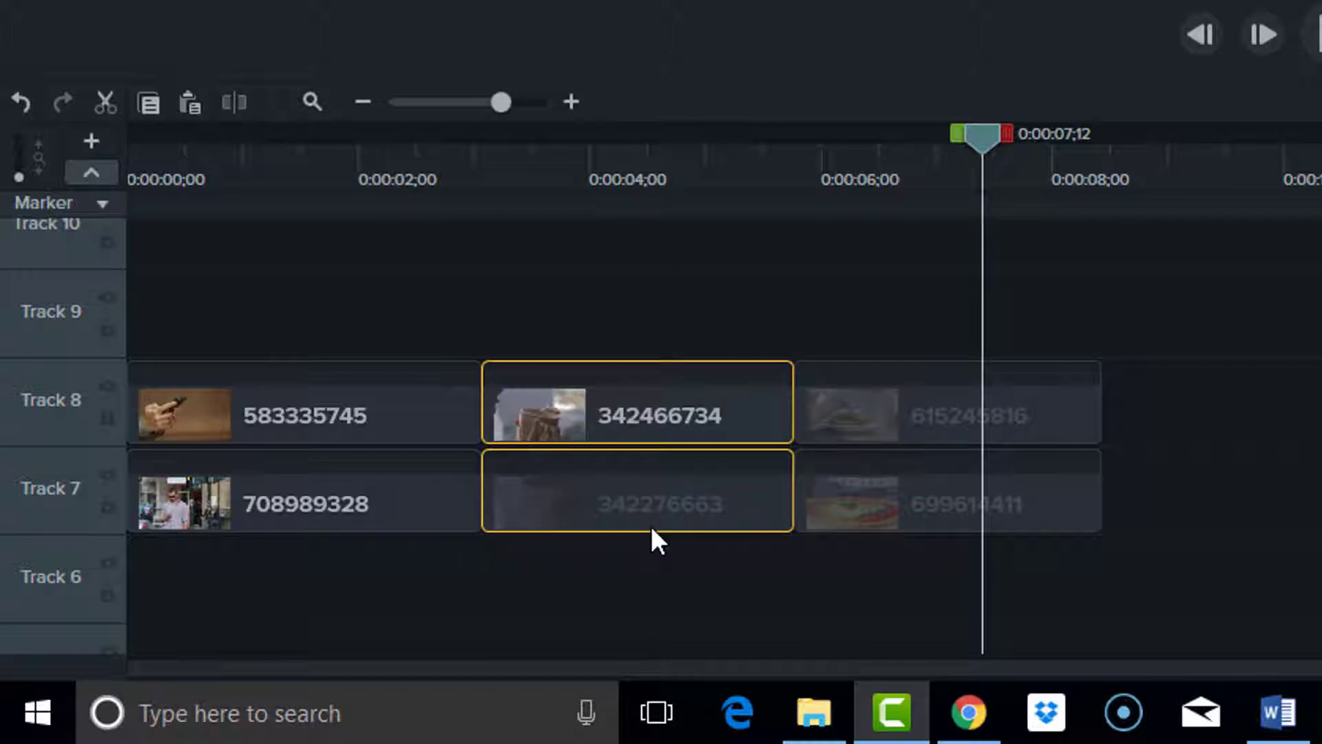
pyautogui.moveTo(648, 464); pyautogui.dragTo(582, 307)
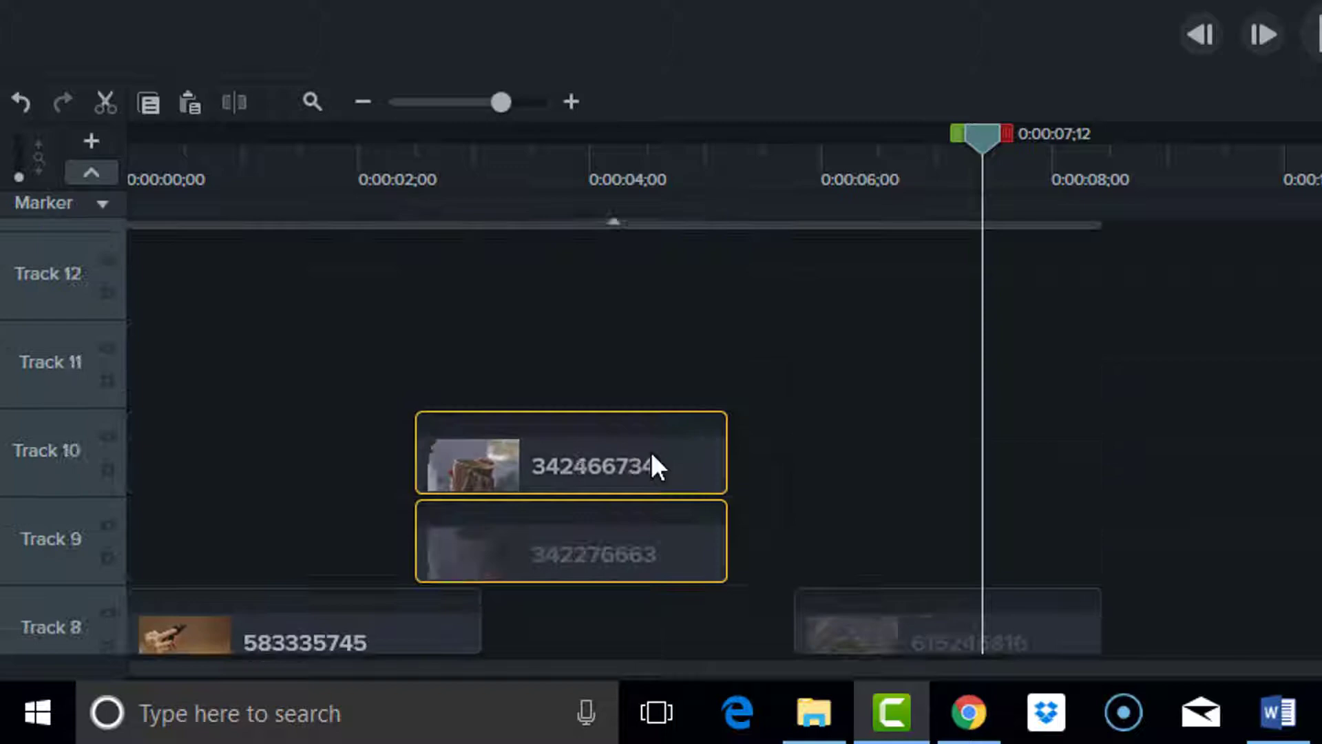
# Step: Raise the last clip pair from Tracks 8 and 7 onto Tracks 12 and 11, starting earlier
pyautogui.scroll(3, 1008, 389)
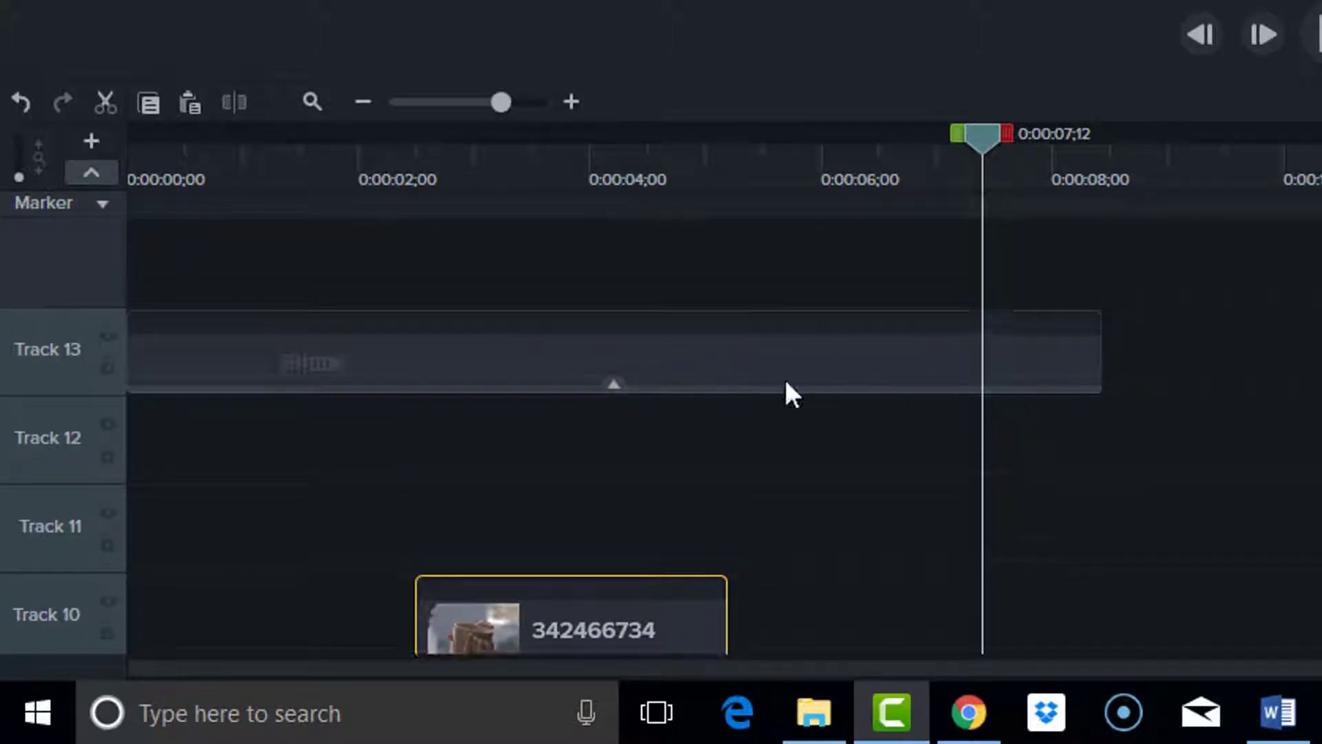
pyautogui.moveTo(787, 392); pyautogui.dragTo(757, 279)
pyautogui.scroll(-4, 997, 440)
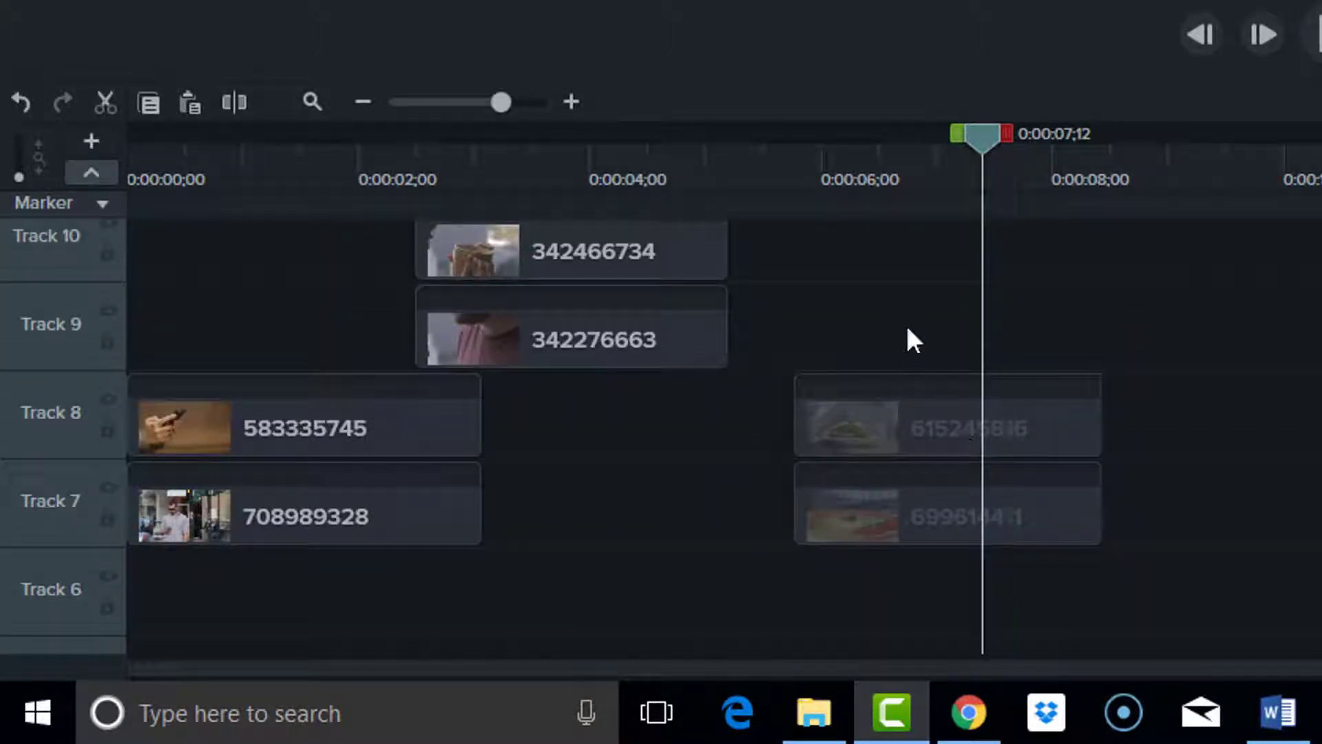
pyautogui.moveTo(903, 307); pyautogui.dragTo(932, 540)
pyautogui.scroll(1, 1047, 568)
pyautogui.scroll(2, 941, 629)
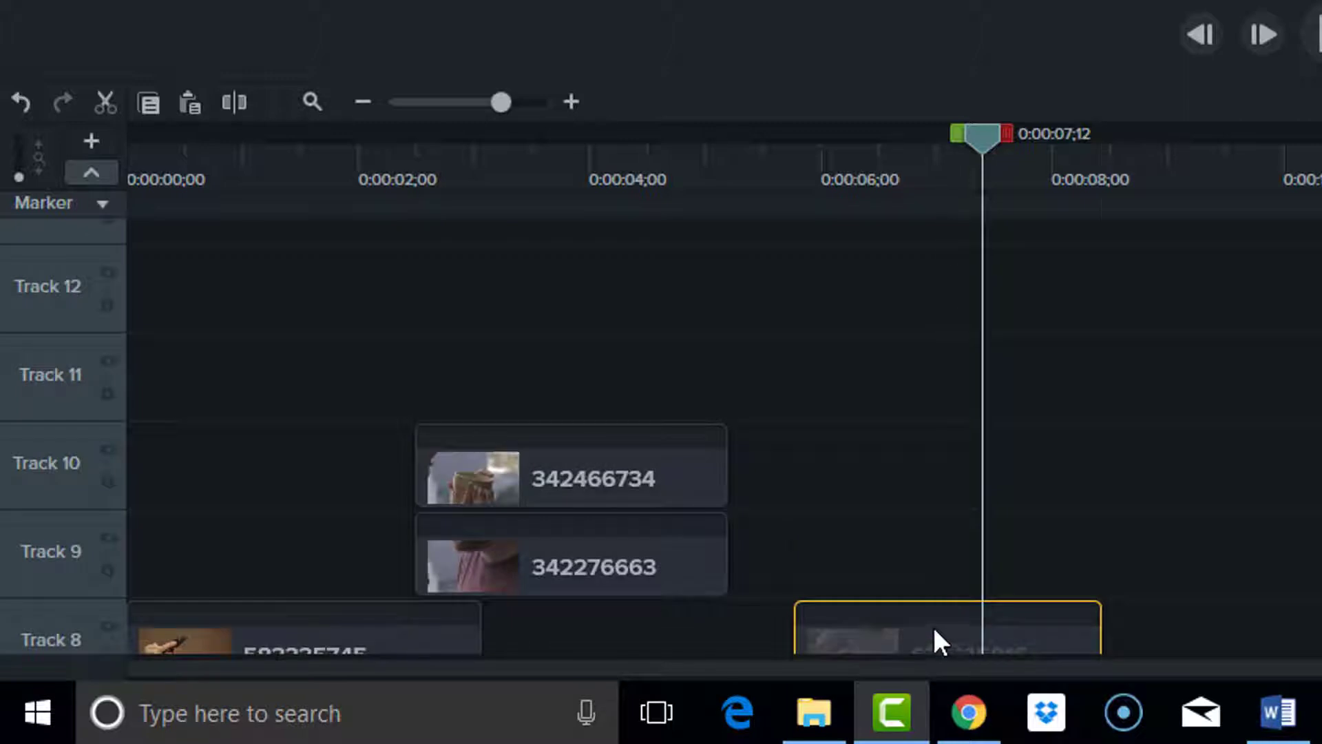
pyautogui.moveTo(936, 641); pyautogui.dragTo(796, 280)
pyautogui.click(1038, 421)
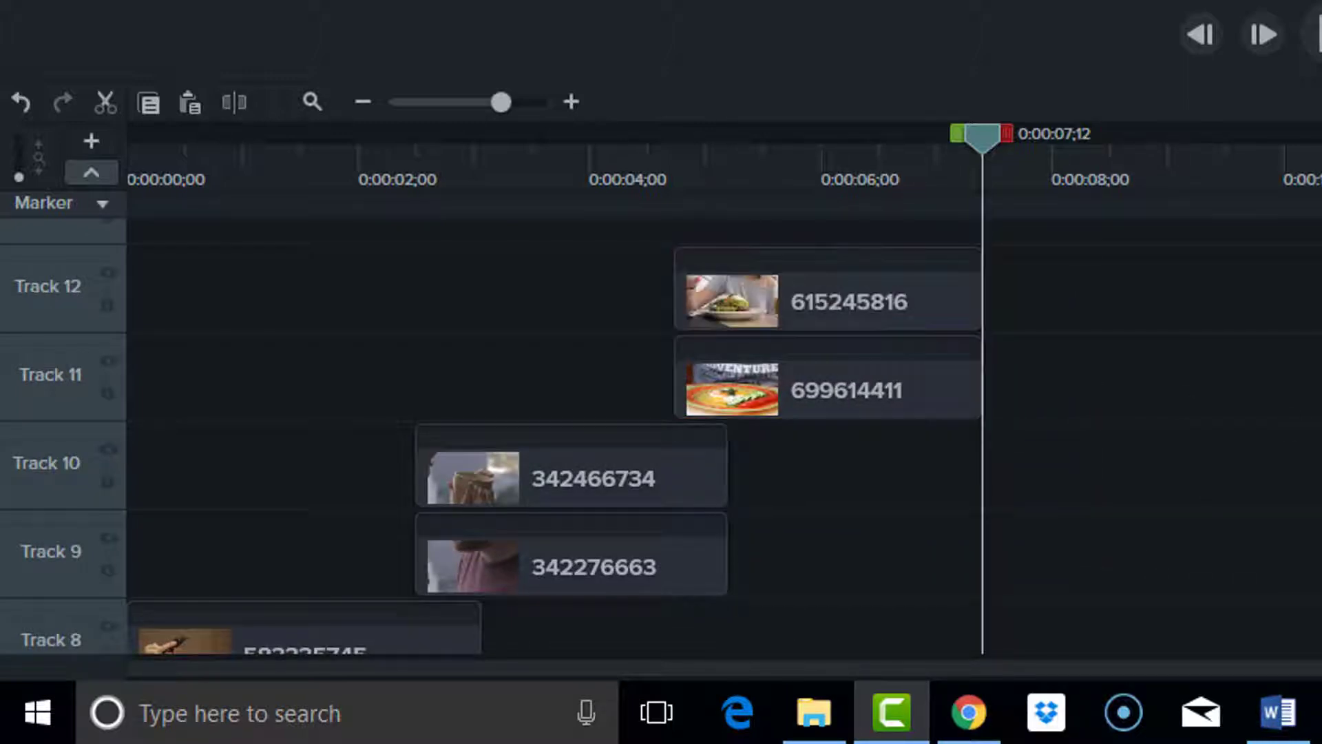
# Step: Move the Shape clip down to Track 13 and trim it to end at 0:00:07;12
pyautogui.scroll(-2, 1038, 422)
pyautogui.scroll(4, 1040, 427)
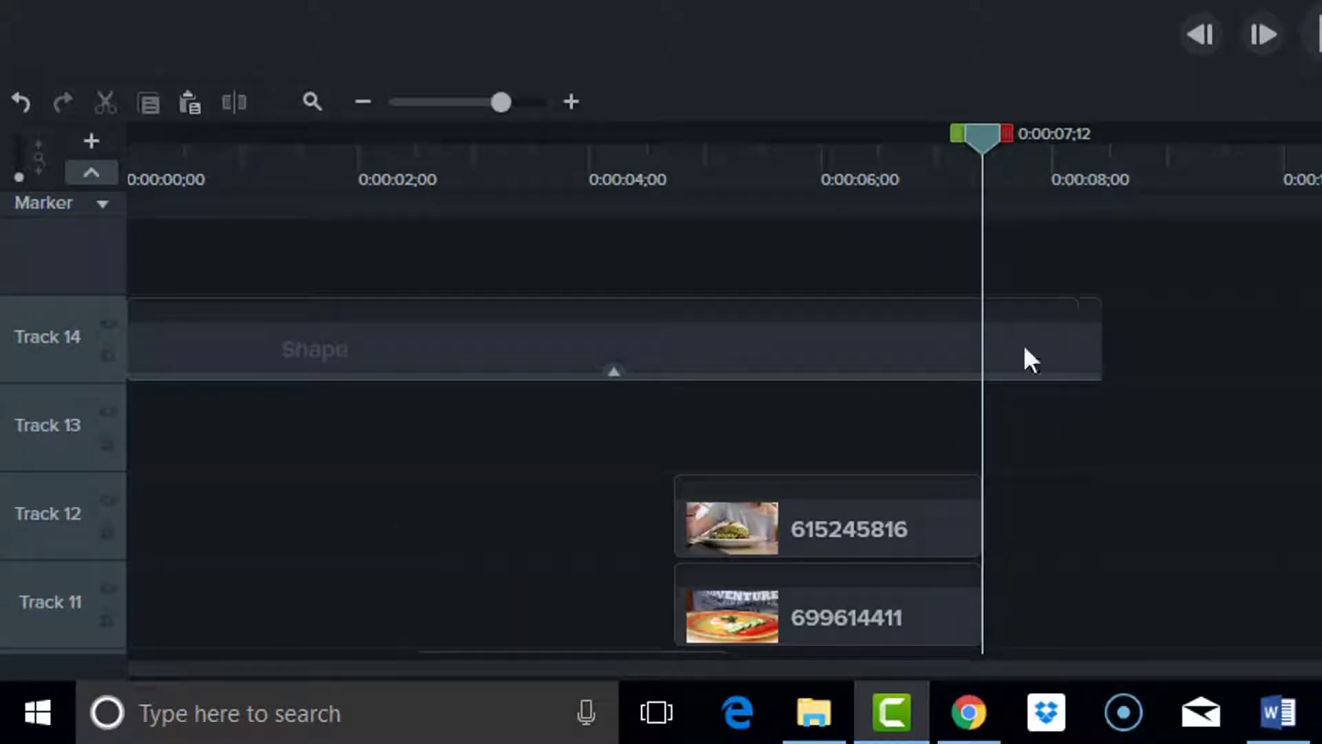
pyautogui.moveTo(1024, 354); pyautogui.dragTo(740, 442)
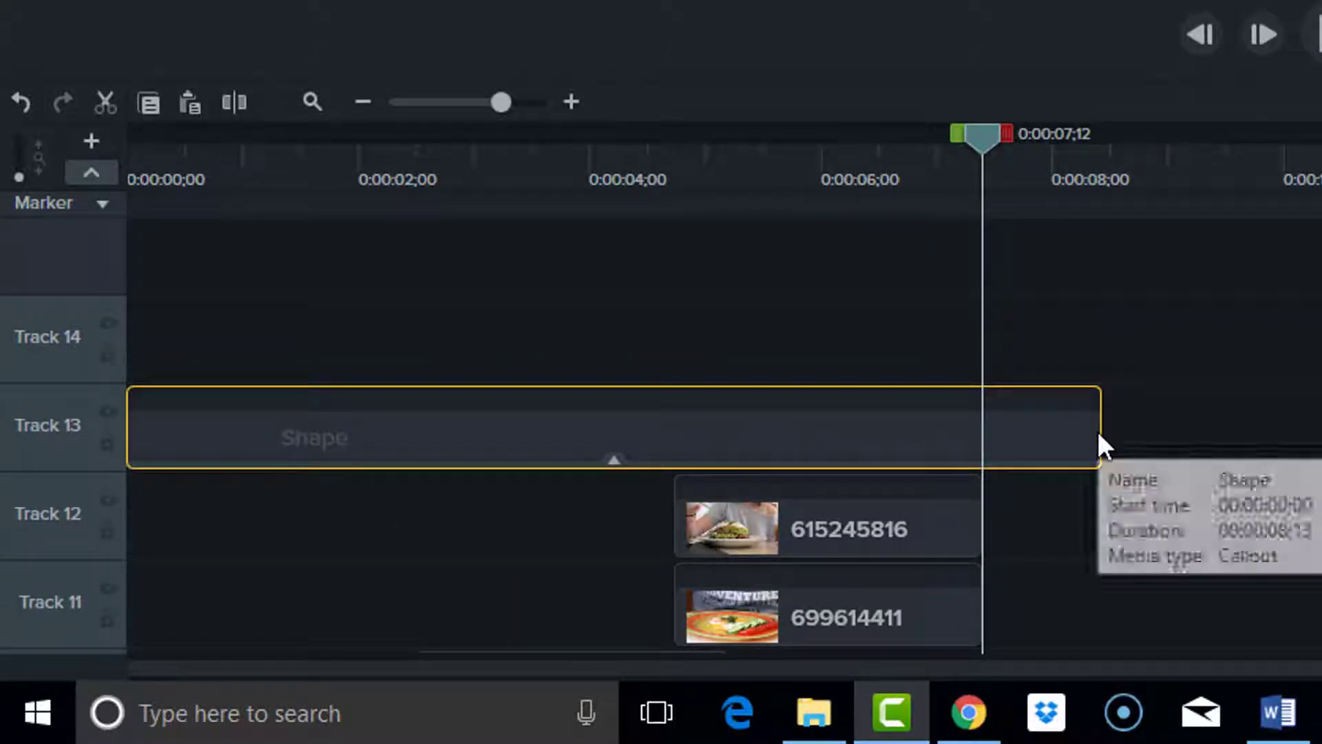
pyautogui.moveTo(1099, 428); pyautogui.dragTo(981, 427)
pyautogui.scroll(-5, 1067, 441)
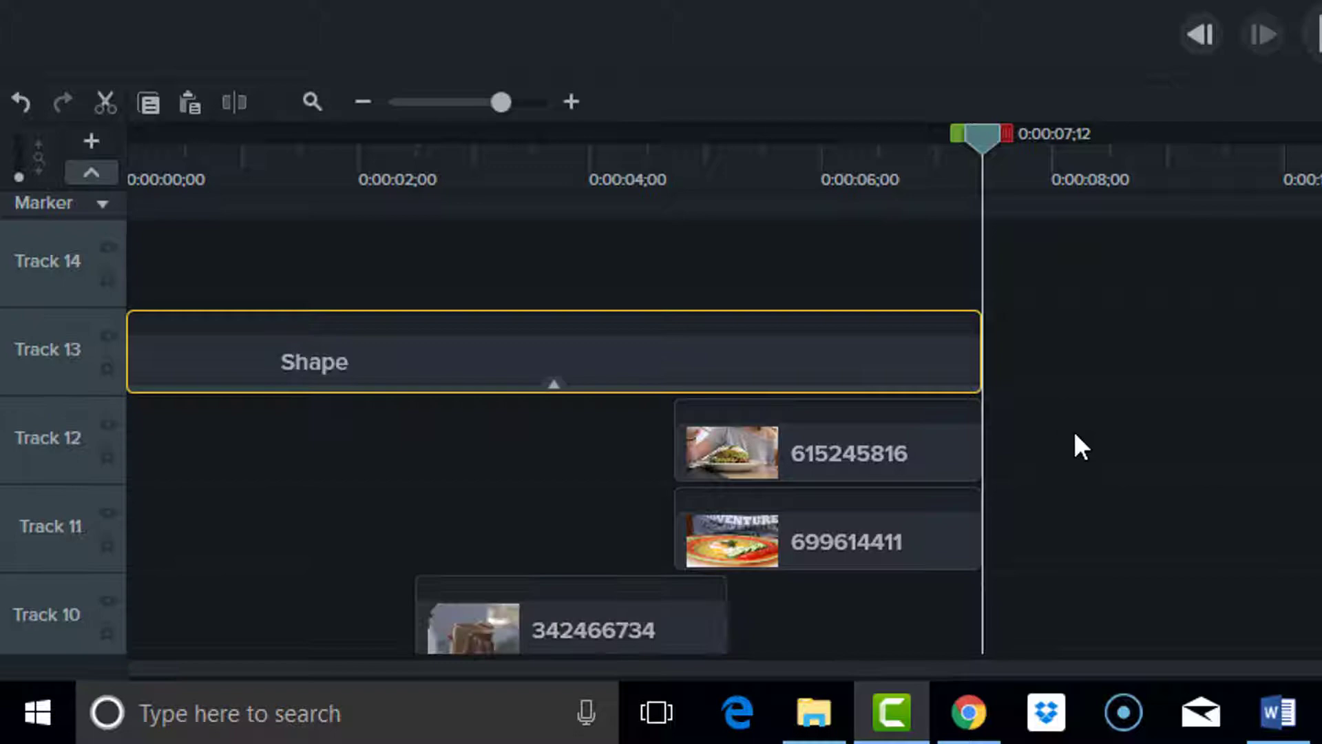
# Step: With the playhead at 0:00:01;19, apply Slide left to the ends of the Track 8 and 7 clips
pyautogui.scroll(2, 843, 477)
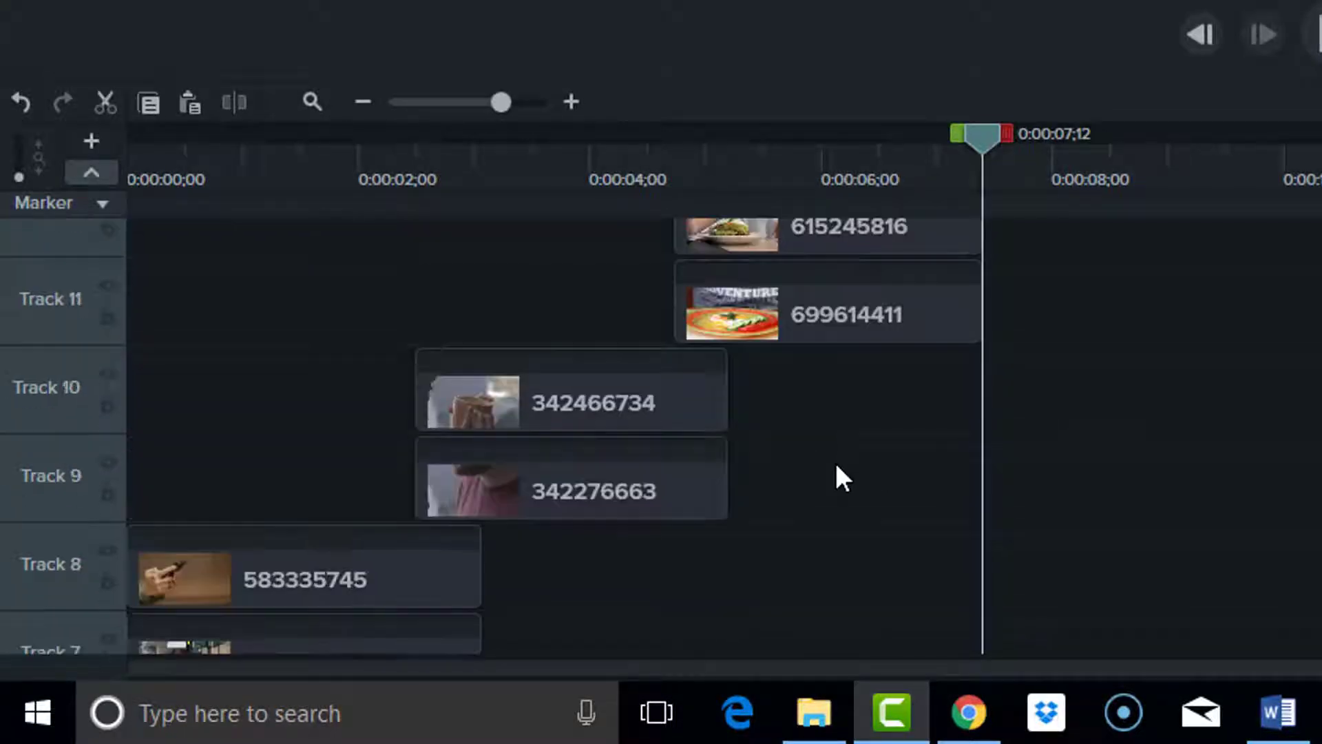
pyautogui.scroll(-2, 839, 474)
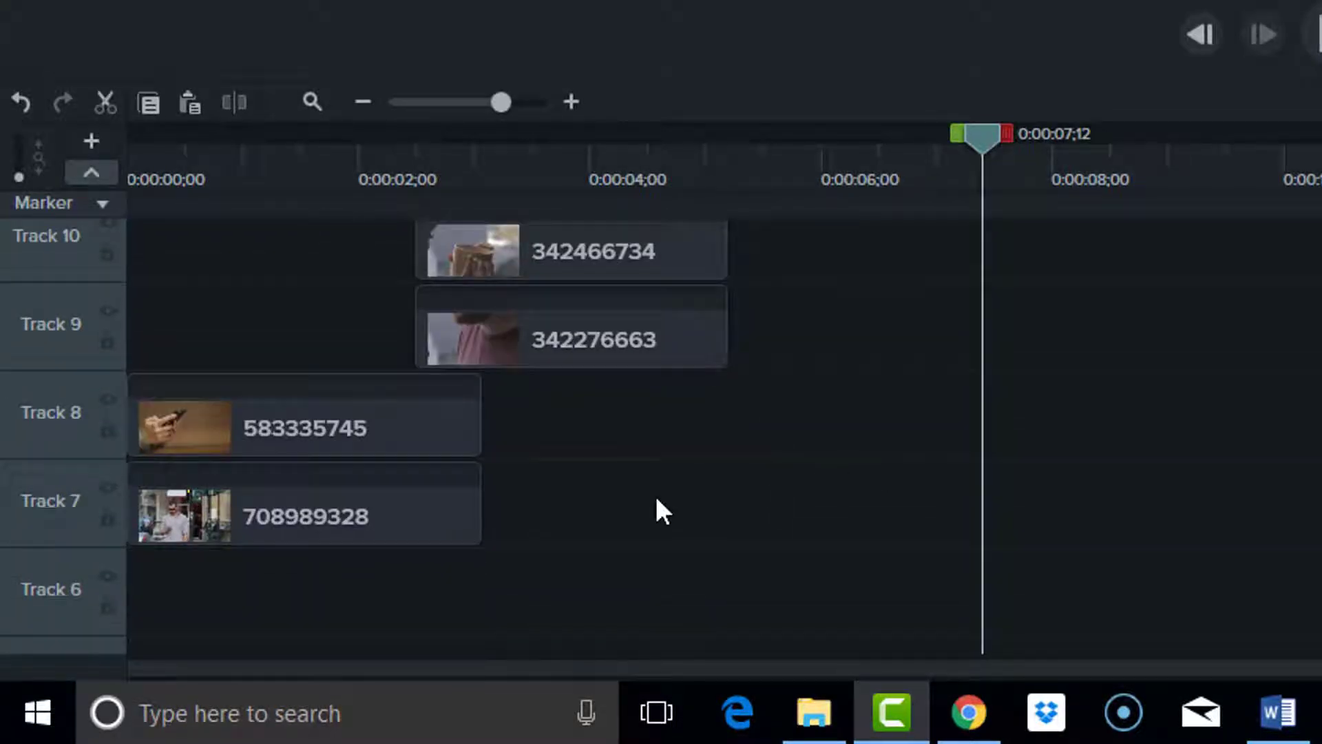
pyautogui.click(639, 282)
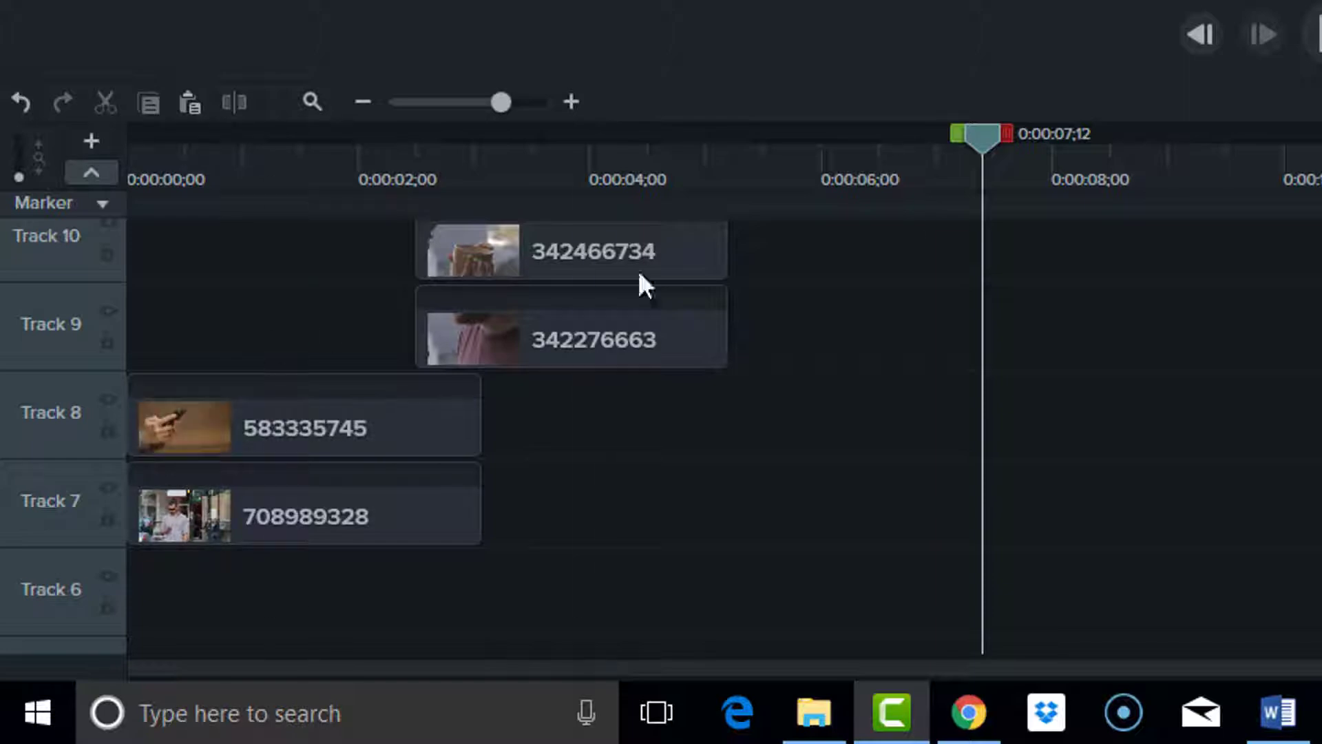
pyautogui.moveTo(978, 142); pyautogui.dragTo(303, 372)
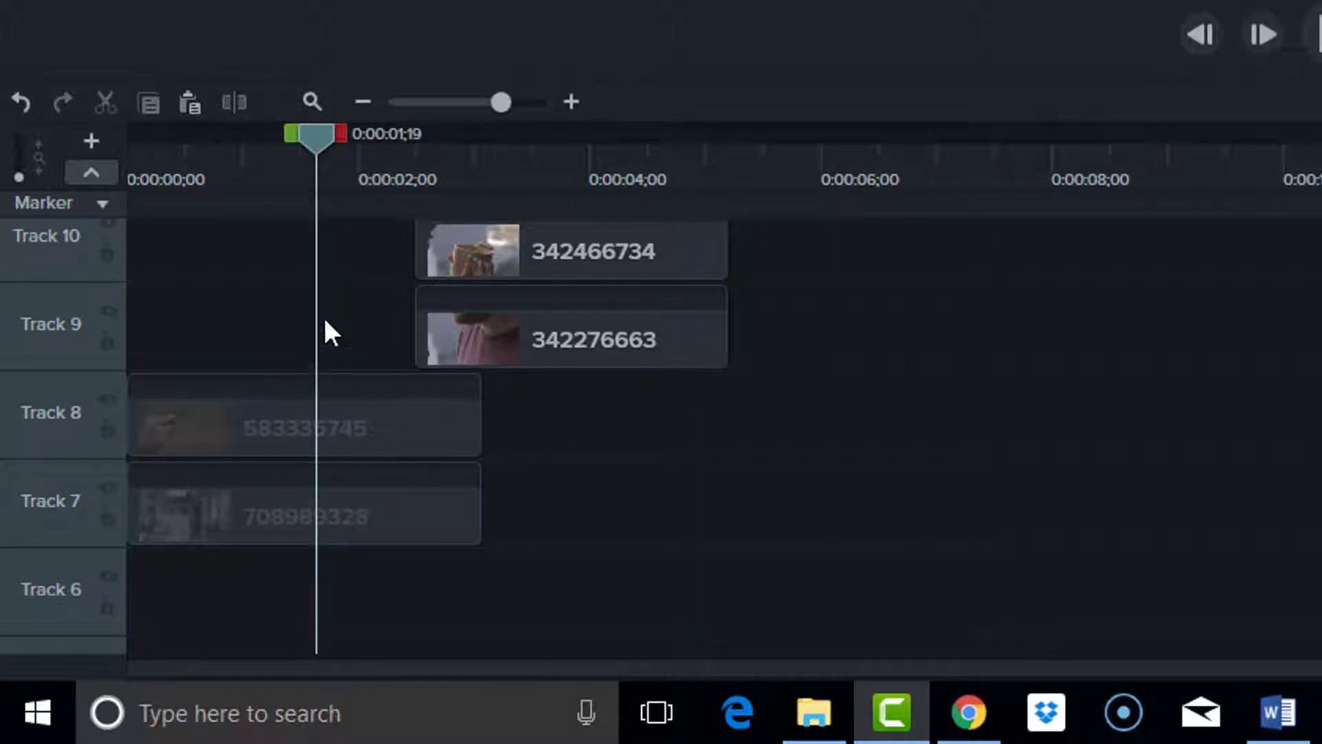
pyautogui.moveTo(327, 315); pyautogui.dragTo(358, 547)
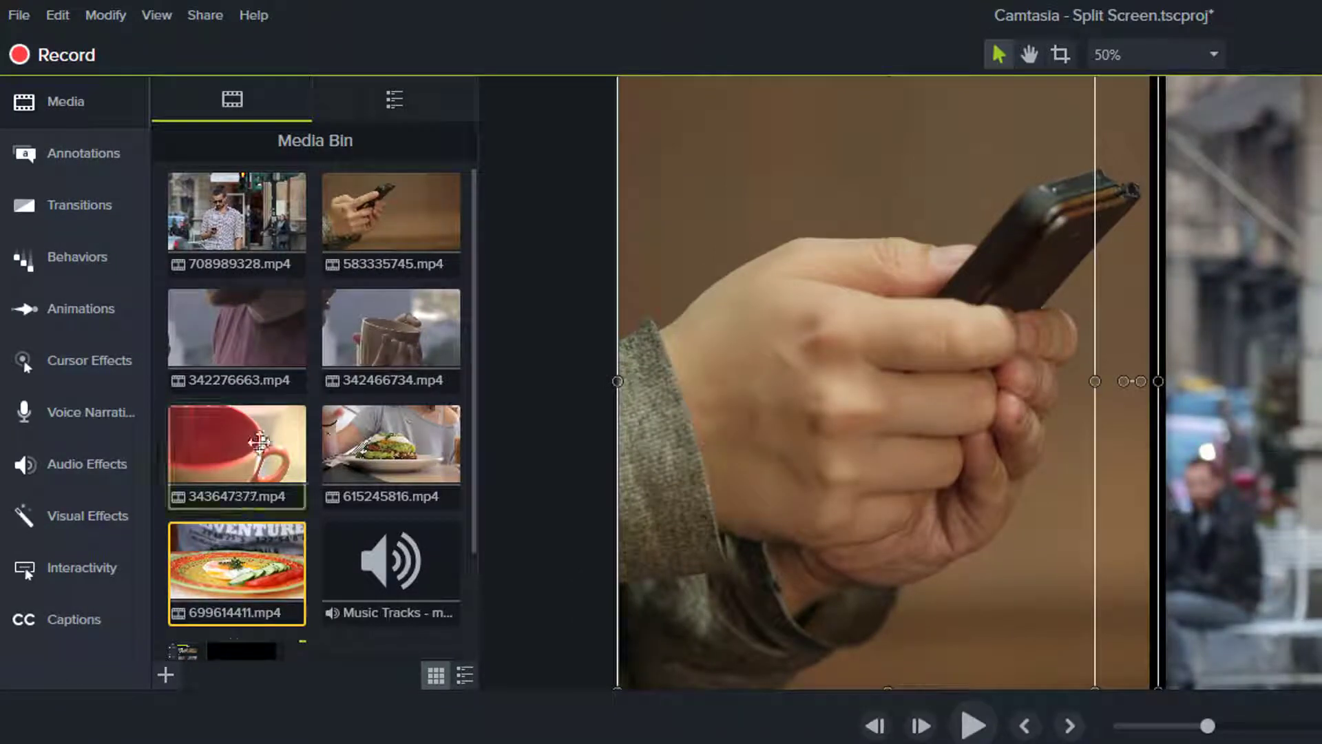
pyautogui.click(110, 222)
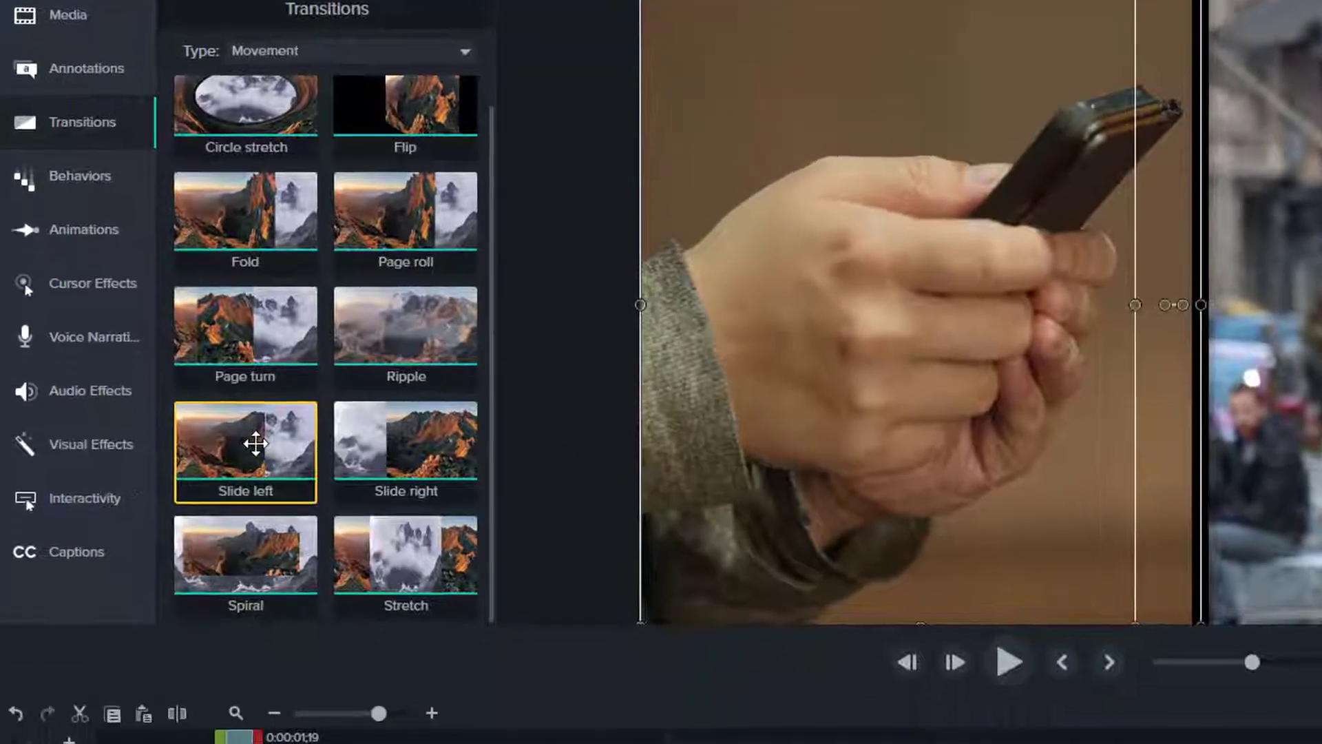
pyautogui.moveTo(247, 514); pyautogui.dragTo(310, 743)
pyautogui.moveTo(421, 432)
pyautogui.mouseDown()
pyautogui.moveTo(420, 522)
pyautogui.moveTo(445, 487)
pyautogui.mouseUp()
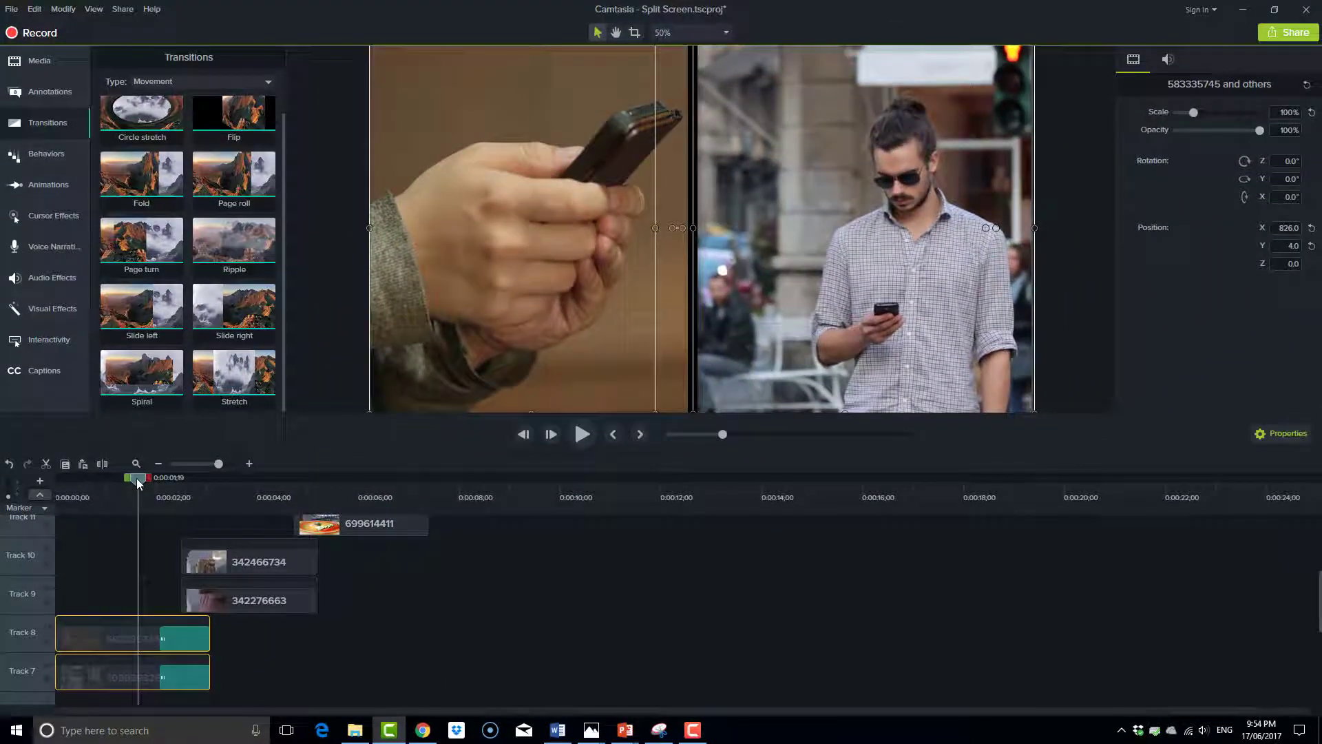
pyautogui.moveTo(138, 482); pyautogui.dragTo(150, 506)
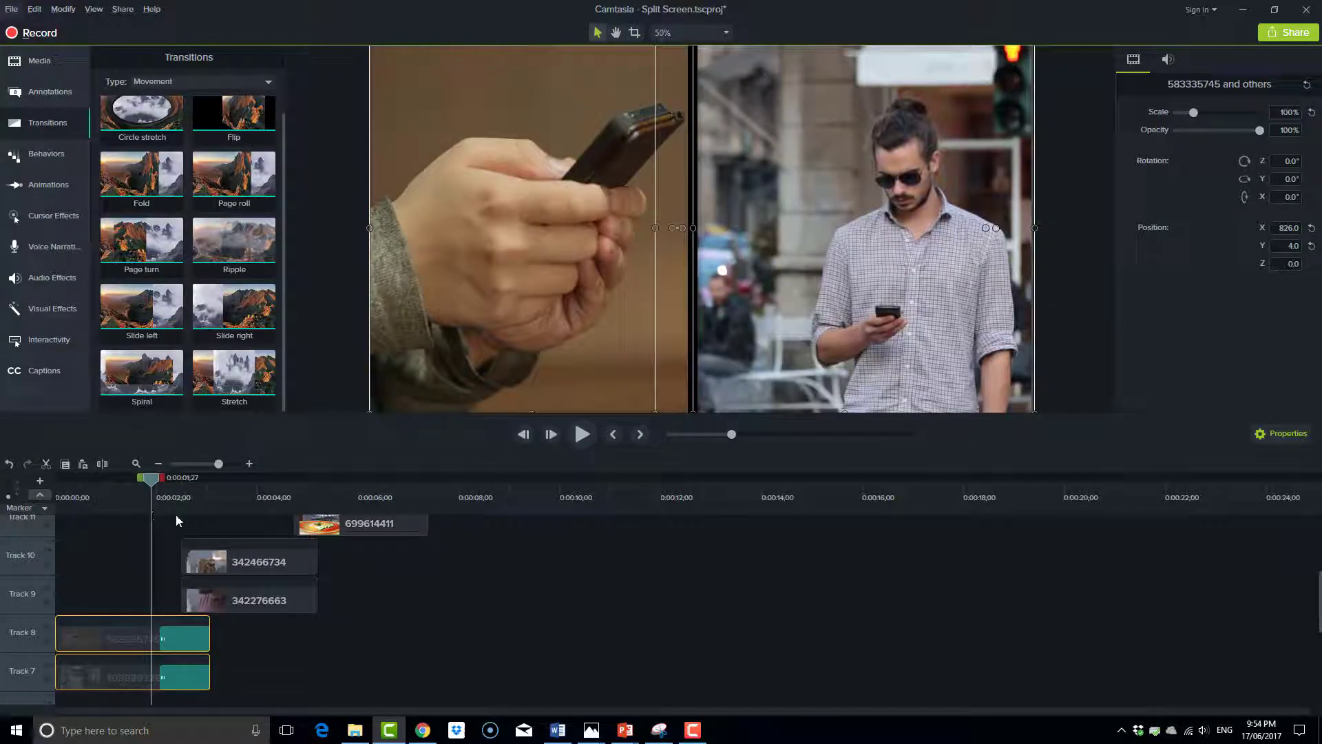
pyautogui.click(587, 438)
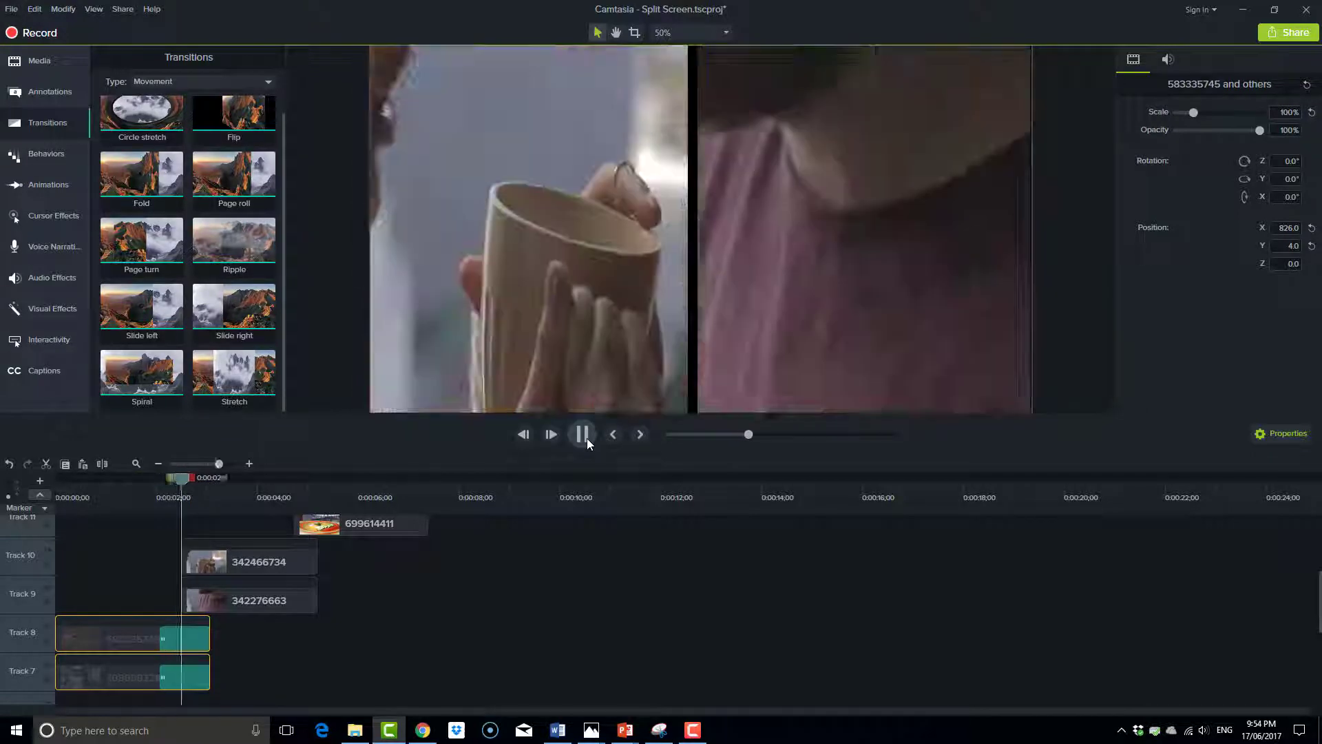
# Step: Delete the Track 8/7 Slide left transitions and add Slide left to the start of the Track 10/9 clips
pyautogui.click(183, 643)
pyautogui.press('Delete')
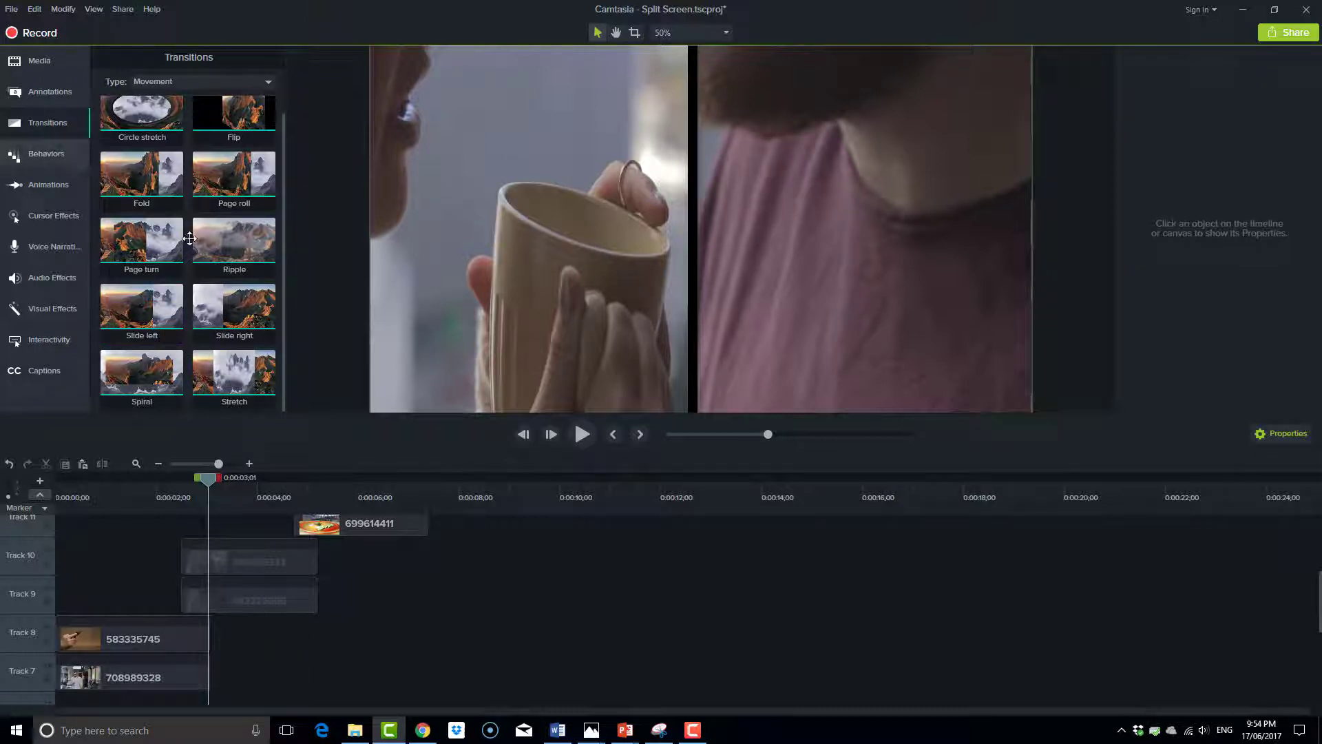
pyautogui.moveTo(141, 308); pyautogui.dragTo(203, 548)
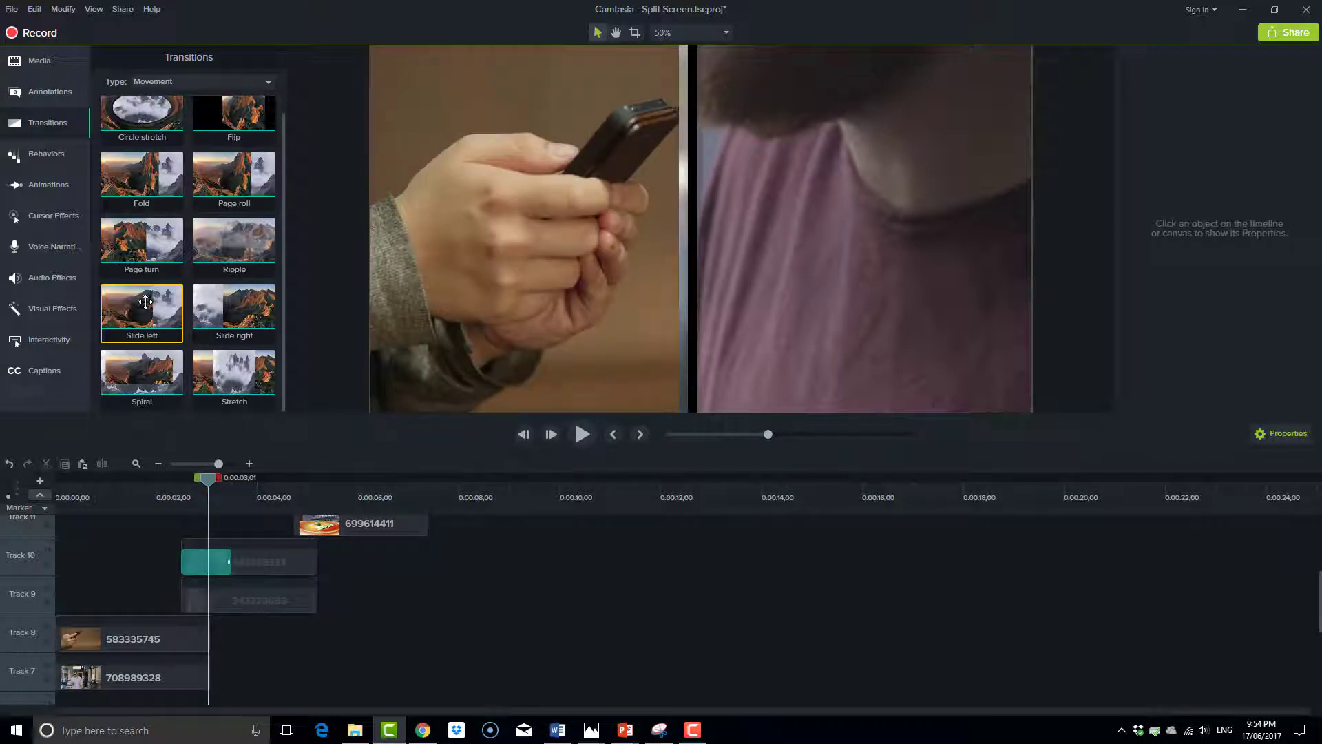
pyautogui.moveTo(145, 301); pyautogui.dragTo(207, 599)
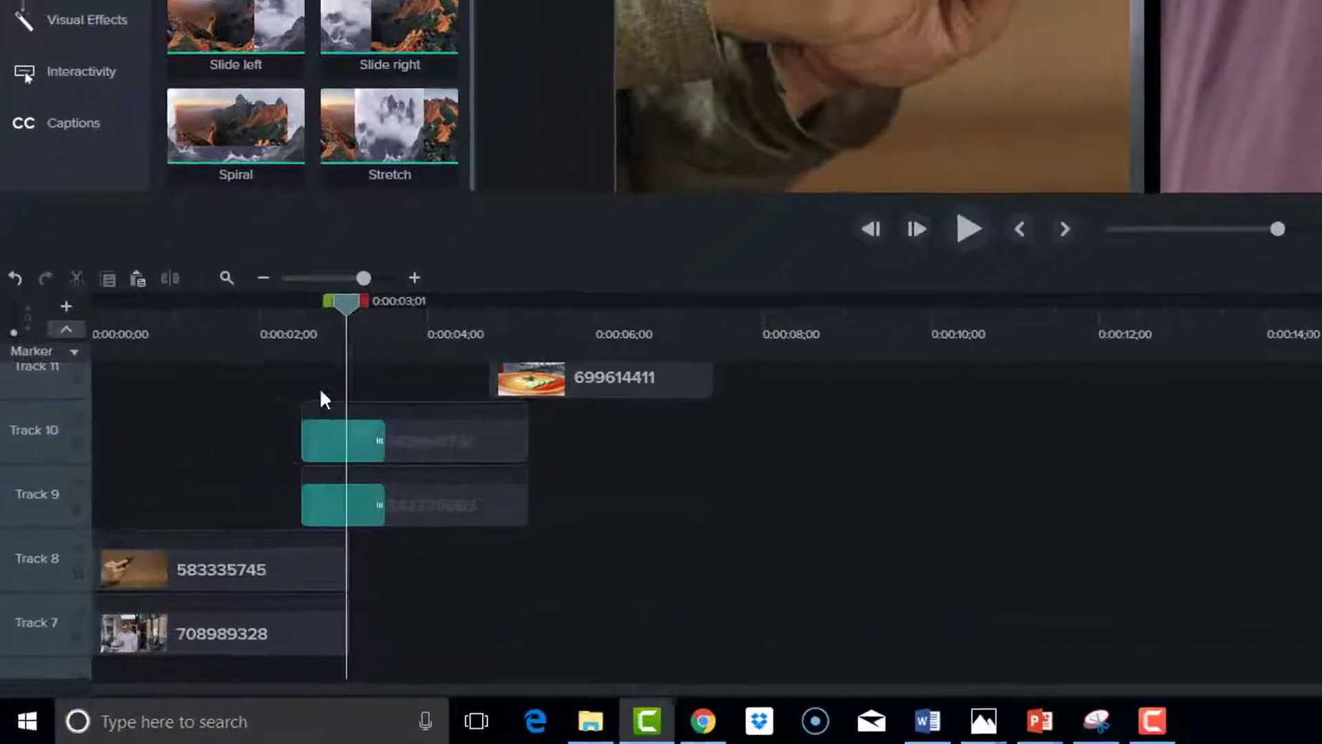
# Step: Extend clips 583335745 and 708989328 to end where the Slide left transitions above finish
pyautogui.scroll(-3, 431, 572)
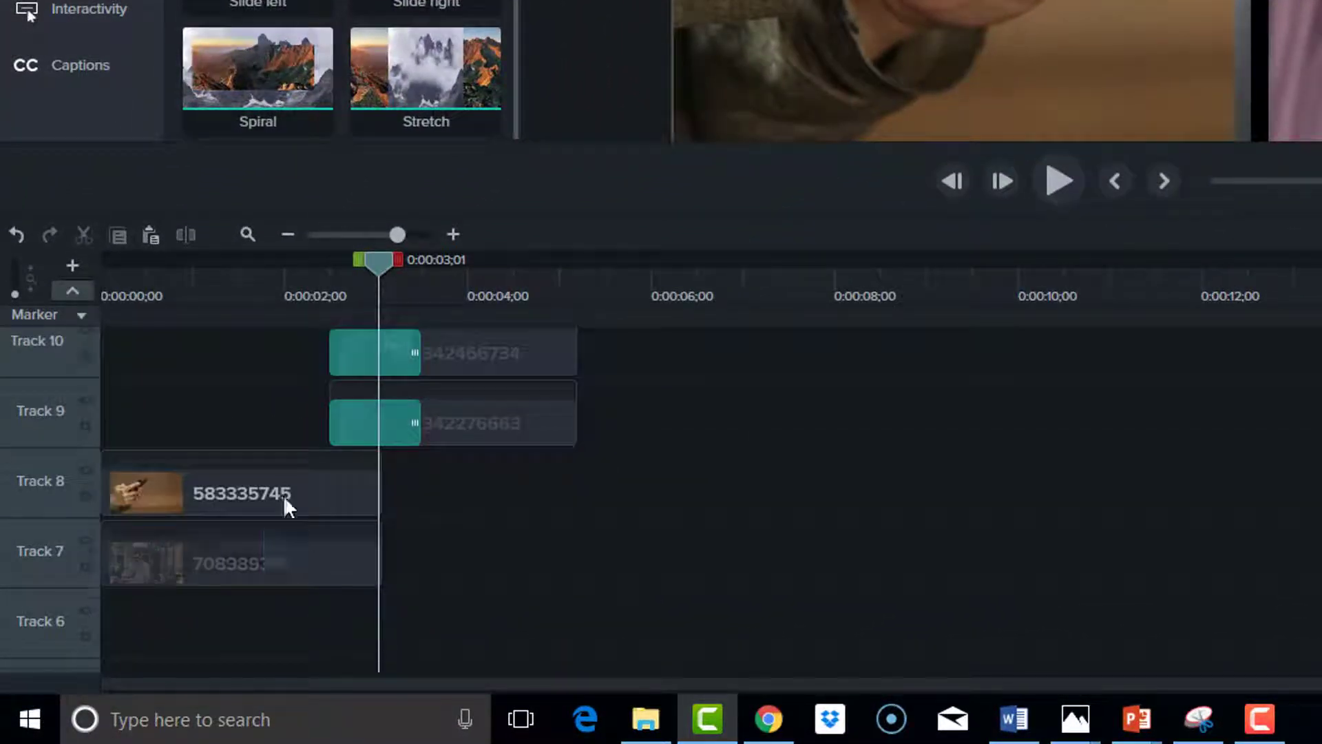
pyautogui.scroll(2, 461, 531)
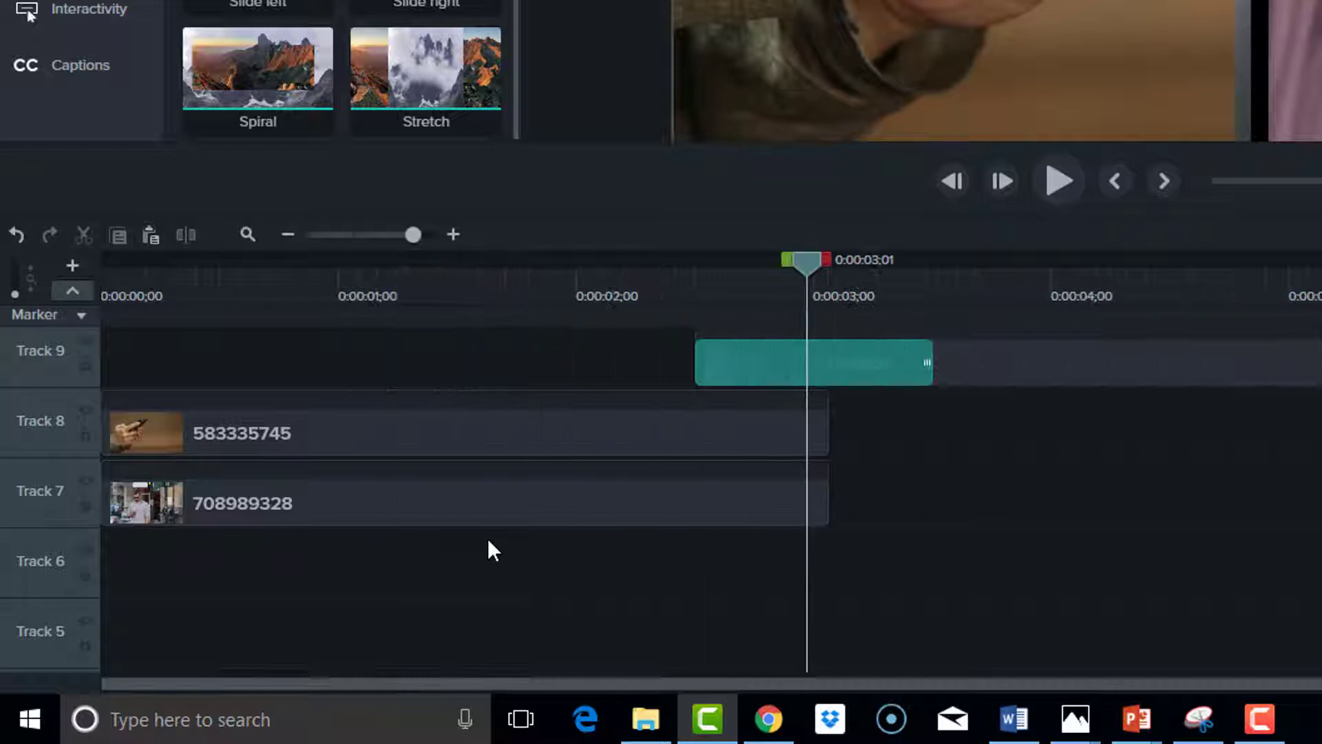
pyautogui.scroll(1, 902, 562)
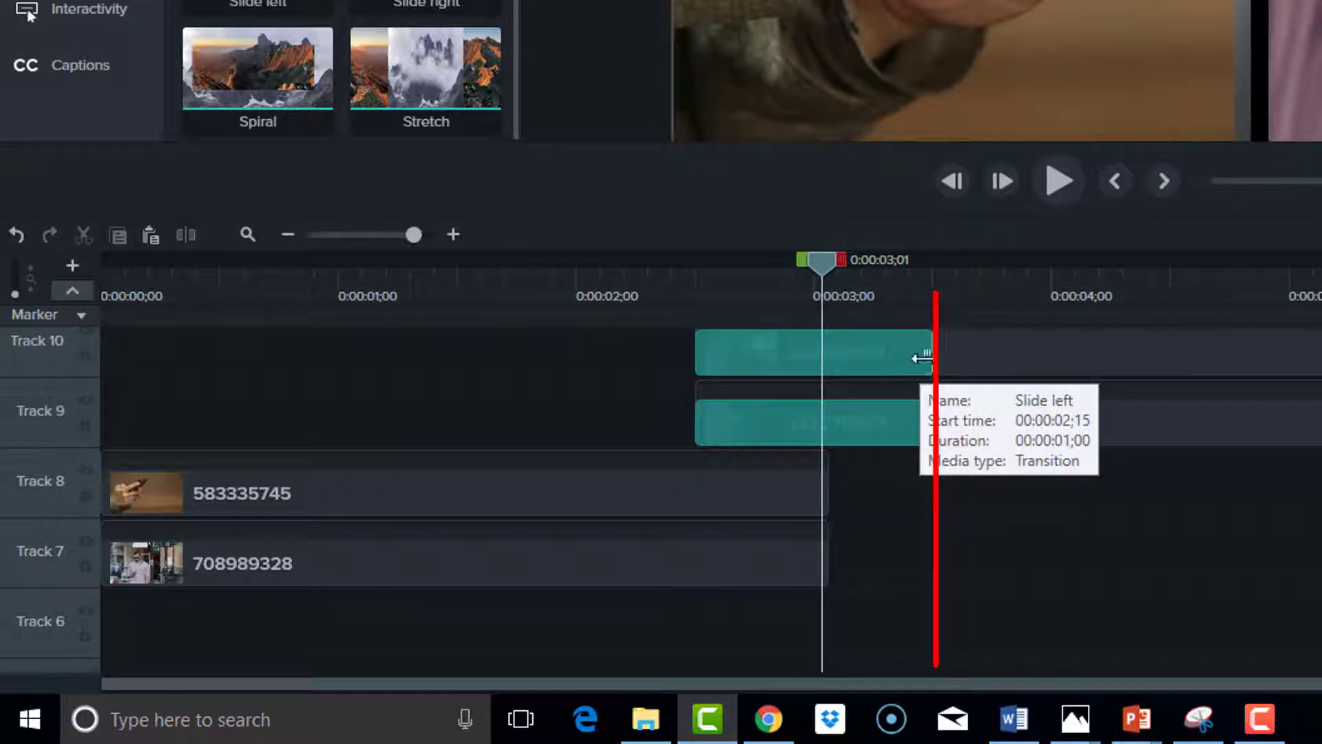
pyautogui.moveTo(509, 410); pyautogui.dragTo(517, 565)
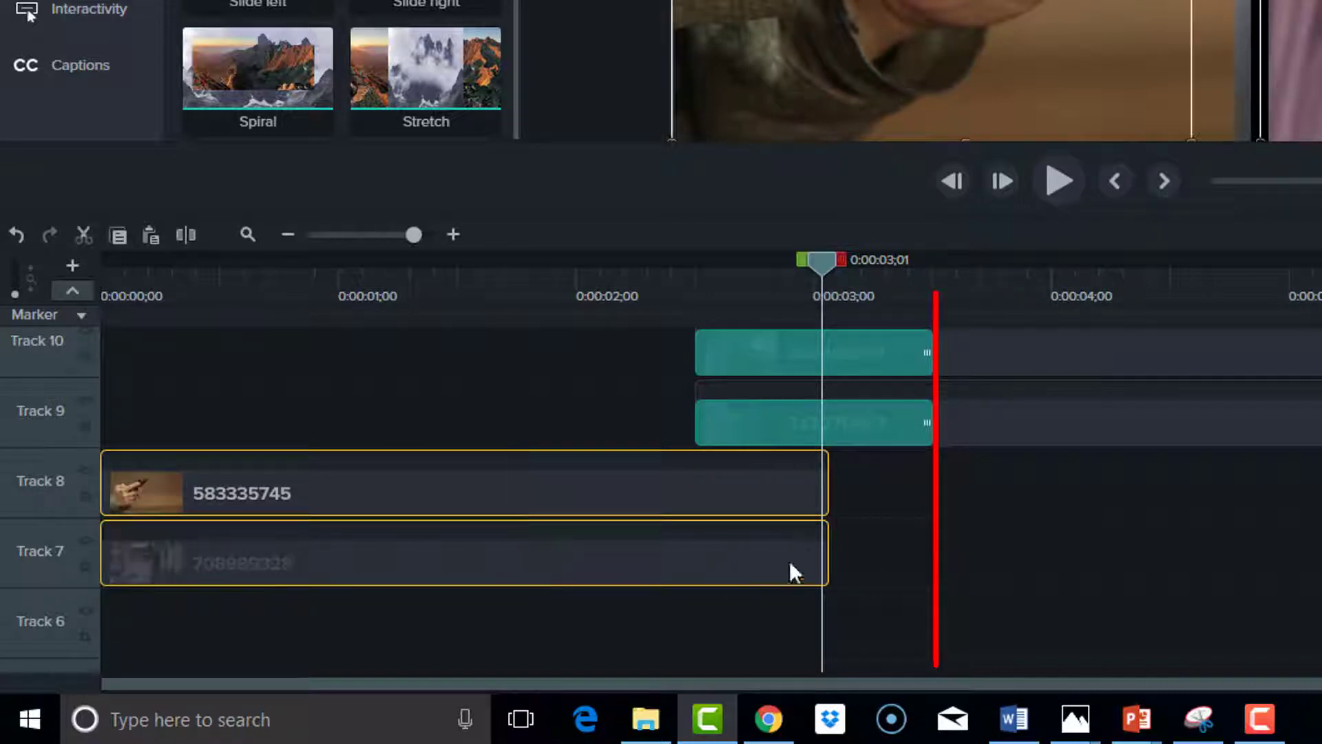
pyautogui.moveTo(827, 546); pyautogui.dragTo(928, 546)
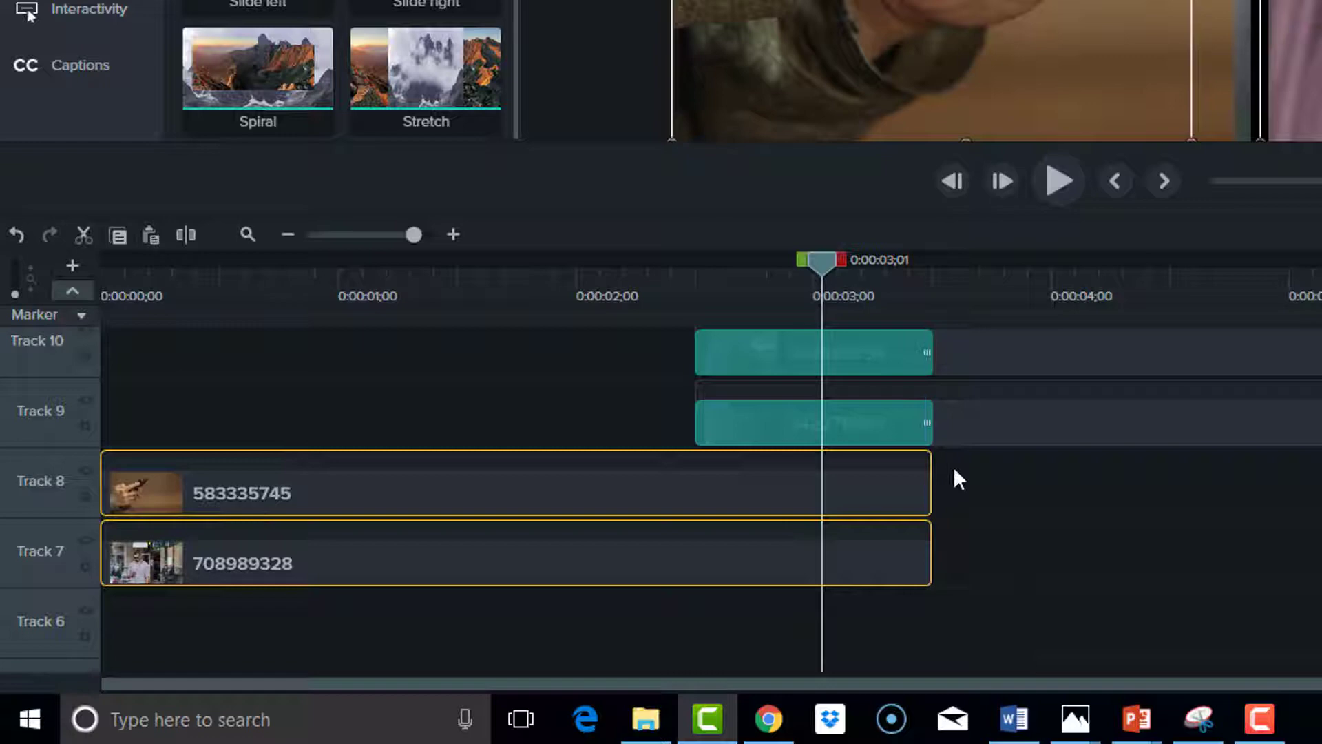
pyautogui.scroll(3, 870, 393)
pyautogui.scroll(-1, 910, 358)
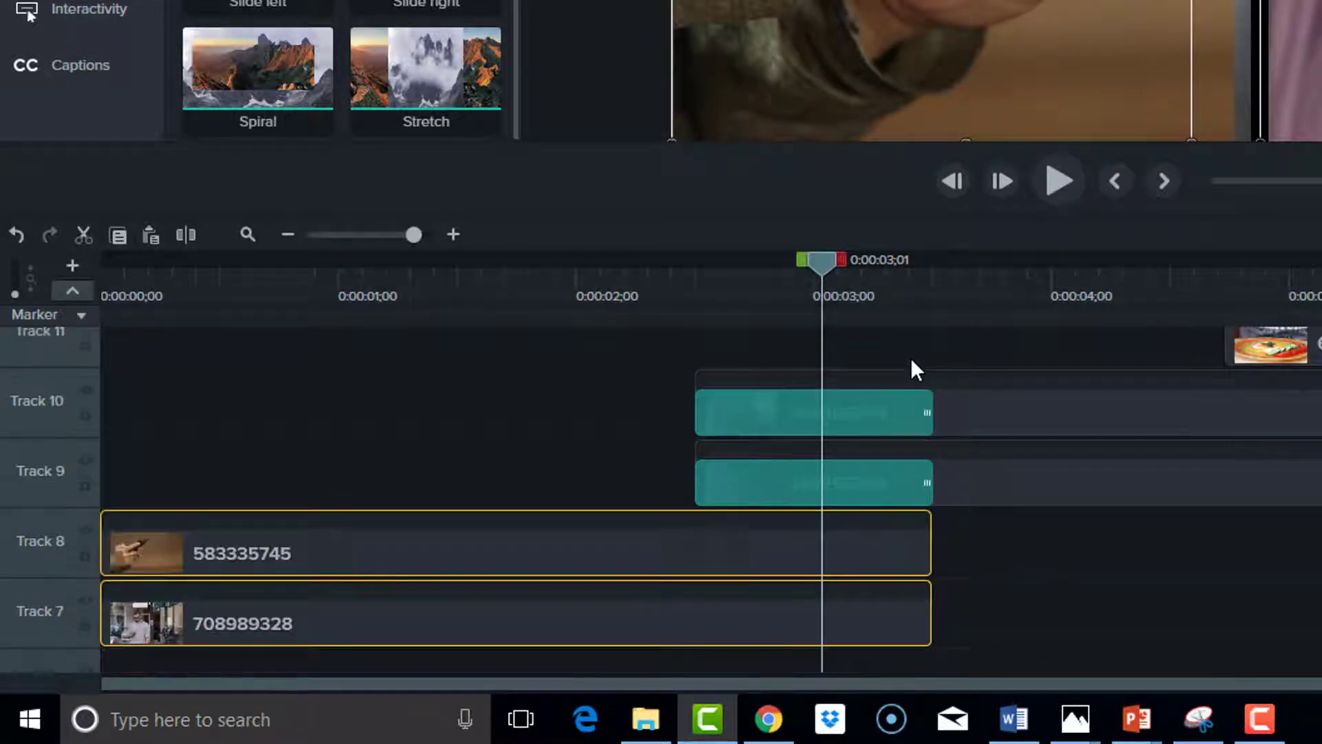
pyautogui.moveTo(791, 266); pyautogui.dragTo(110, 262)
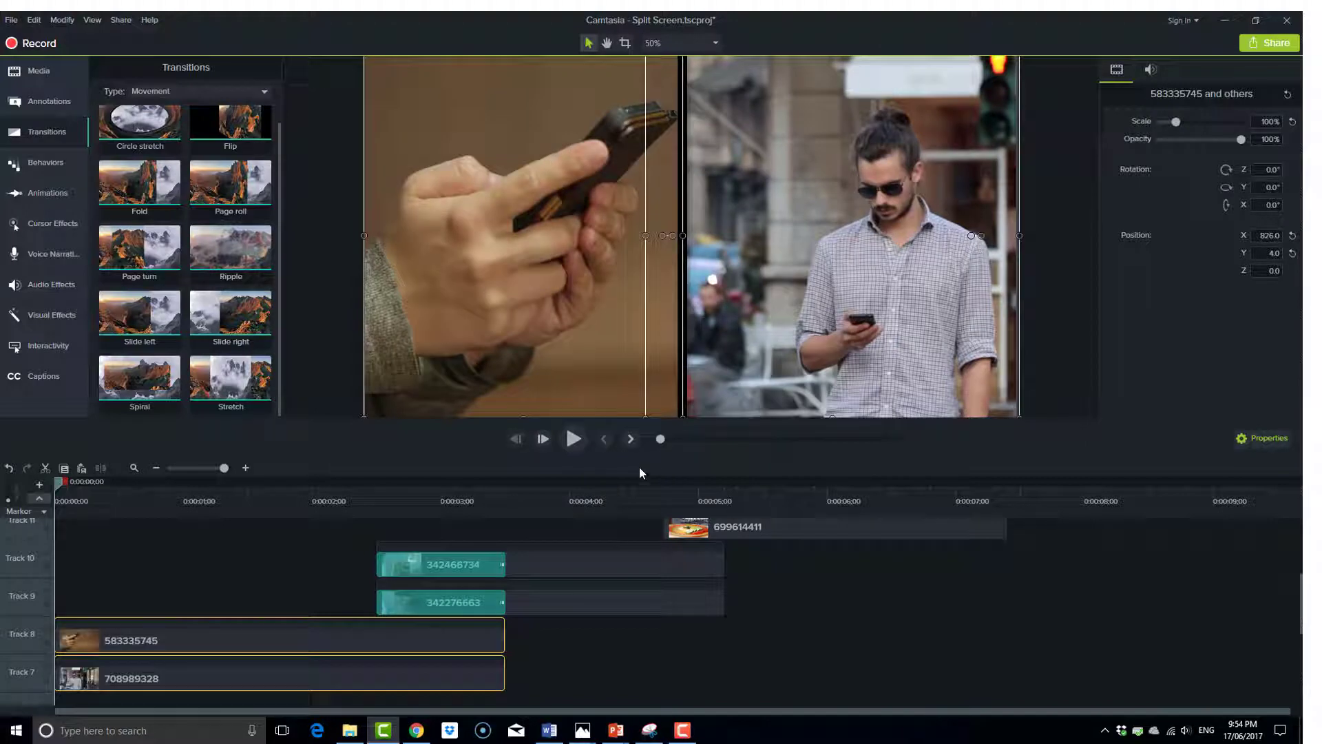
pyautogui.click(577, 445)
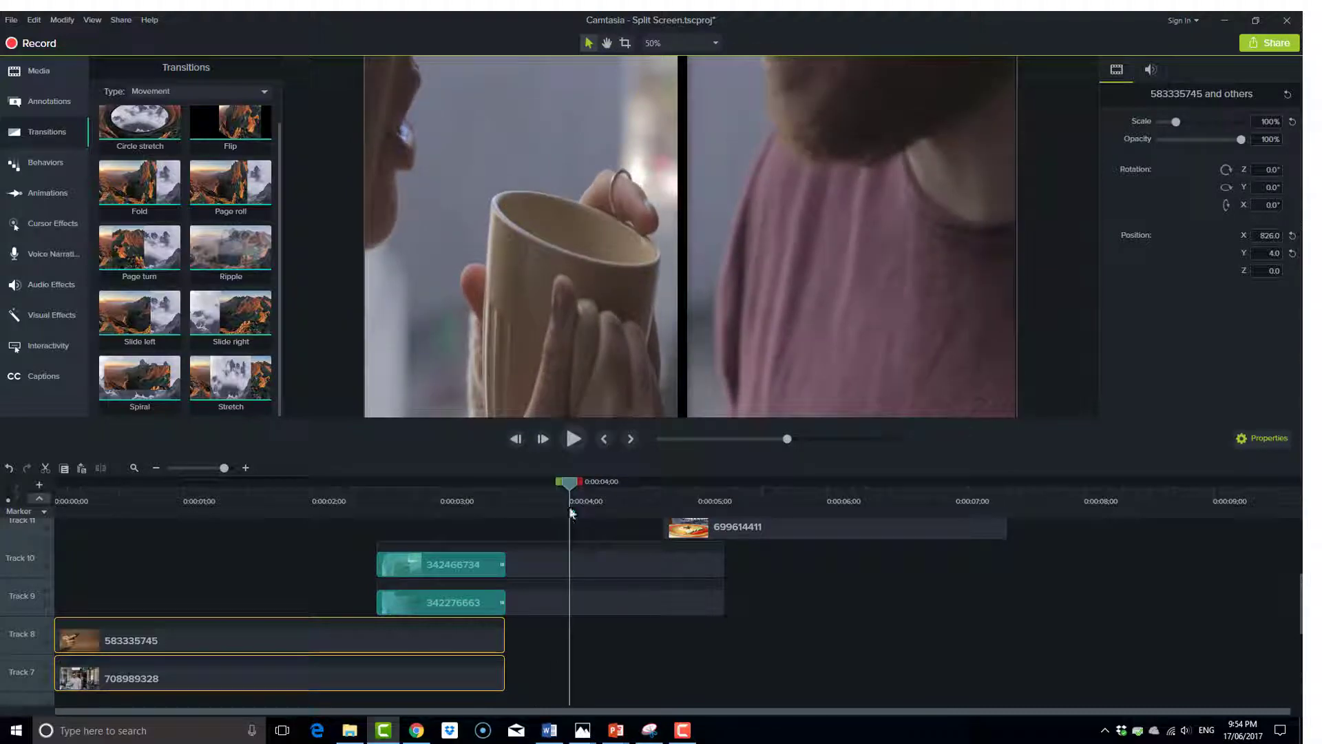
# Step: Add Slide left transitions to the start of clips 615245816 and 699614411
pyautogui.scroll(1, 816, 618)
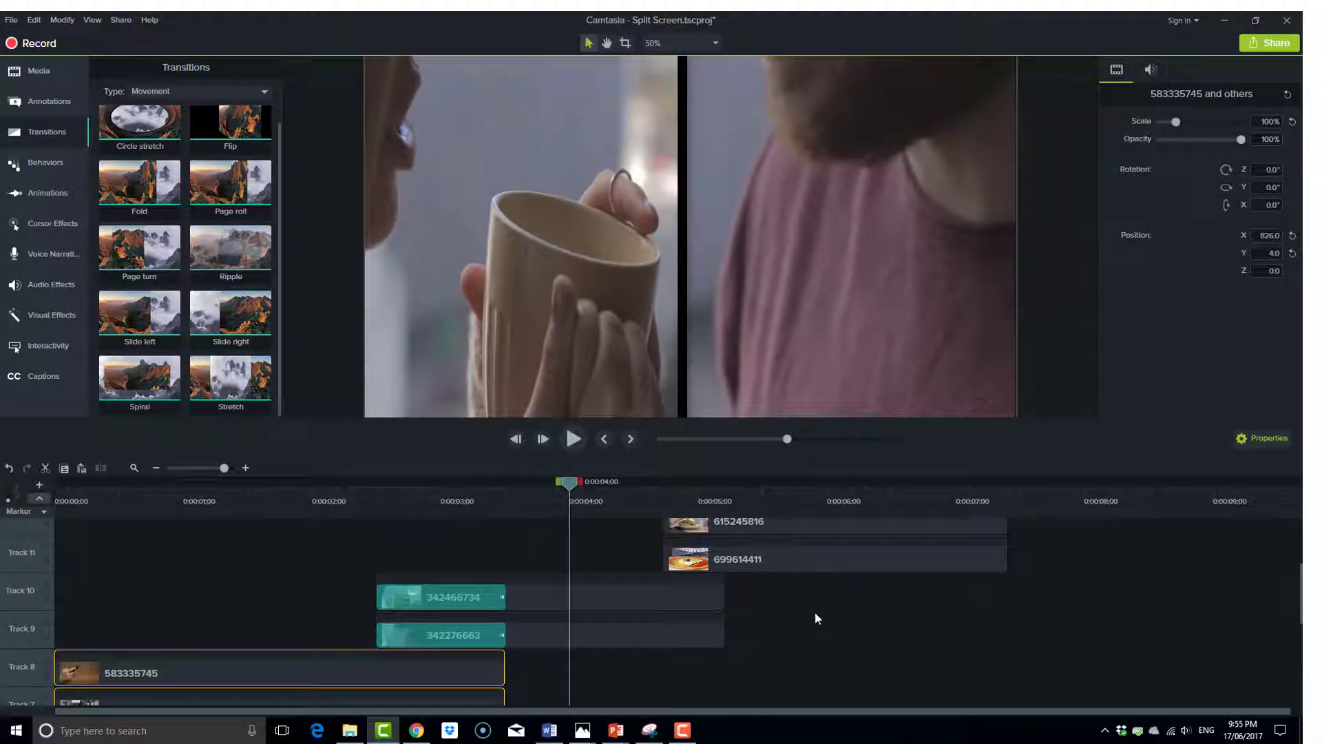
pyautogui.scroll(2, 816, 601)
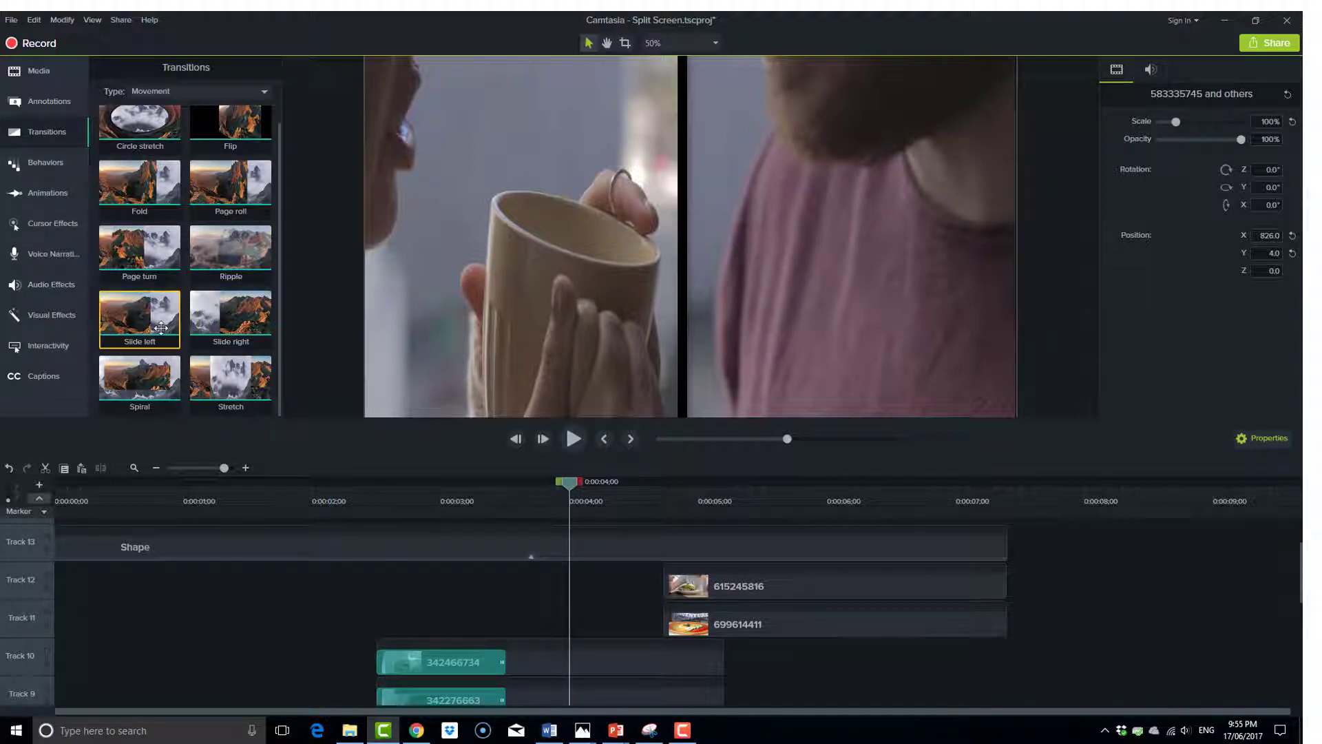
pyautogui.moveTo(153, 326); pyautogui.dragTo(701, 601)
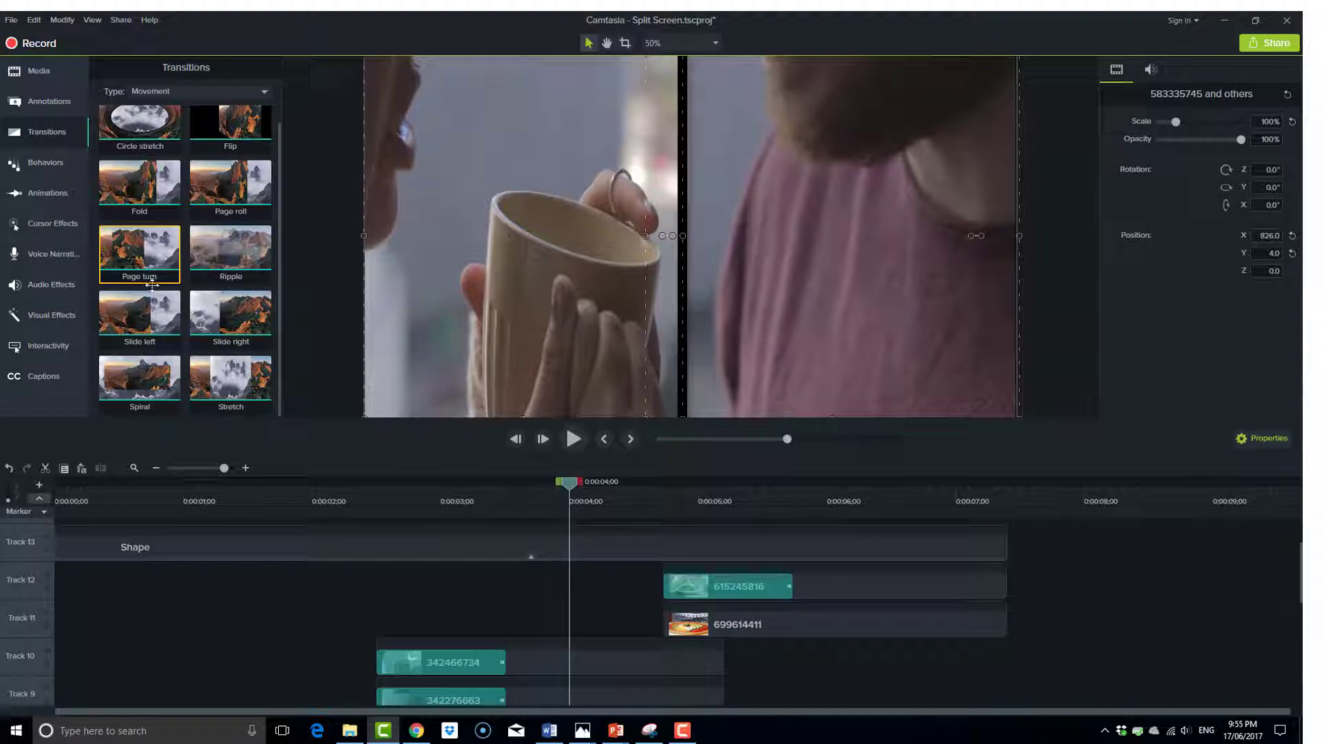
pyautogui.moveTo(150, 336); pyautogui.dragTo(688, 624)
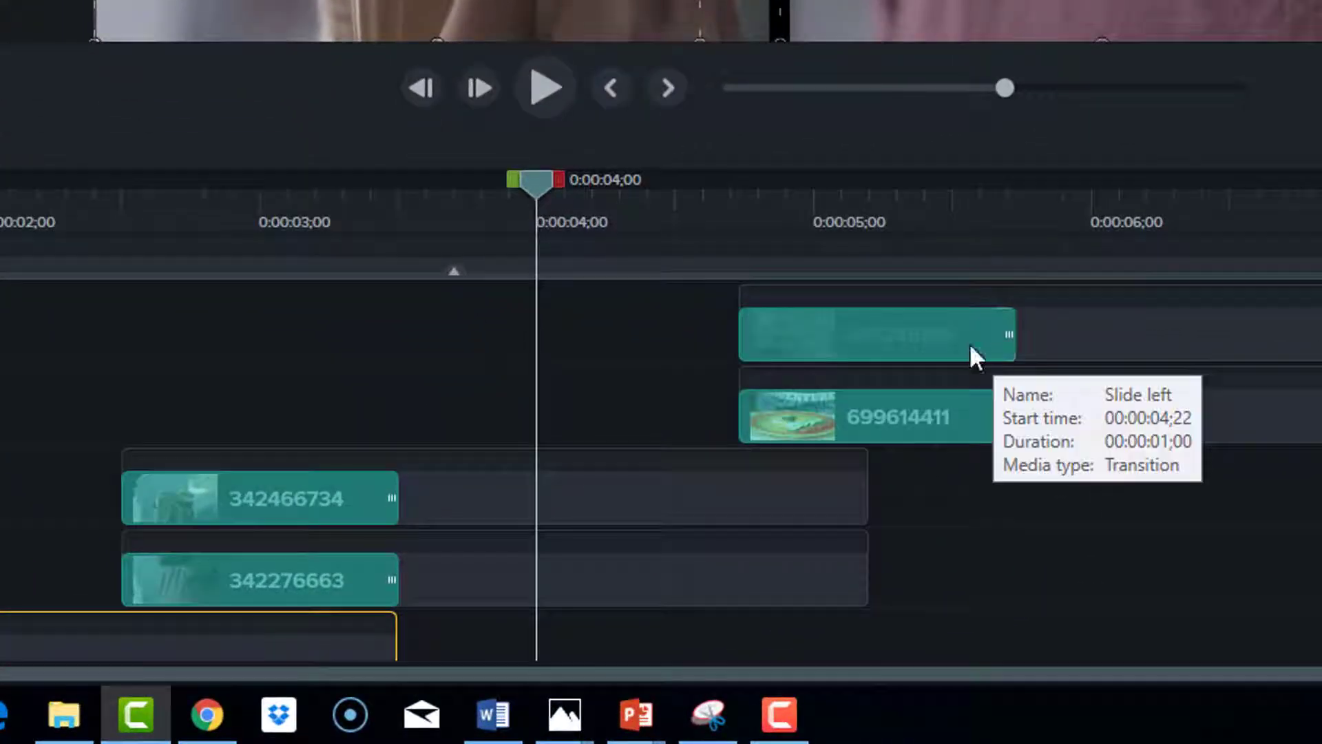
# Step: Shorten both new Slide left transitions to 00;14
pyautogui.click(810, 565)
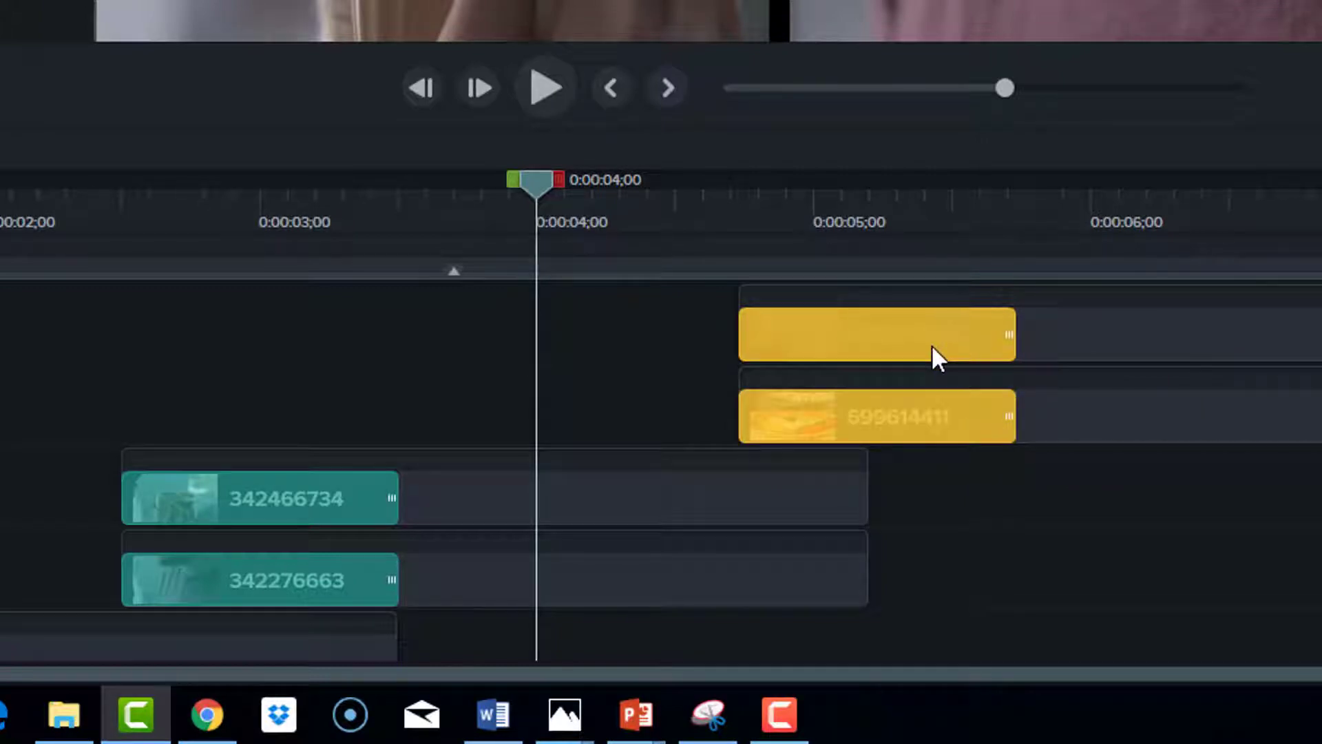
pyautogui.click(940, 409)
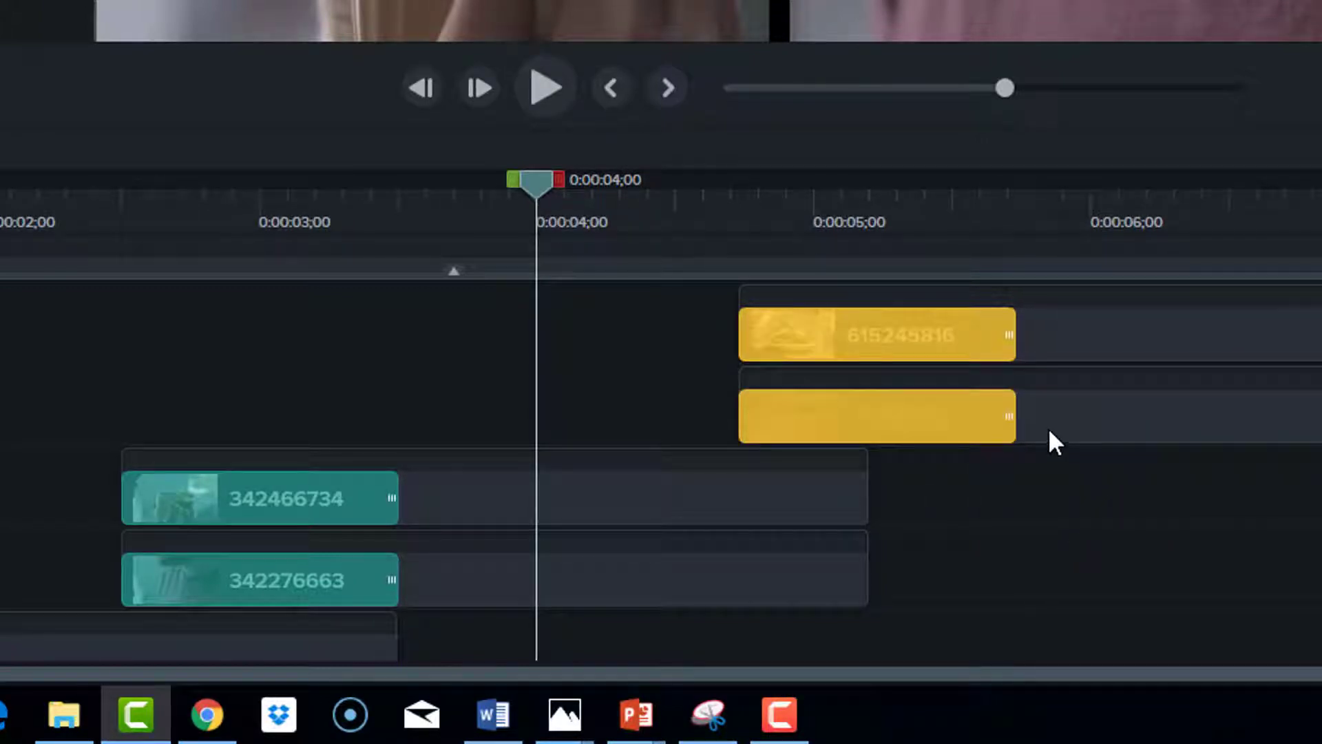
pyautogui.moveTo(1013, 422); pyautogui.dragTo(856, 419)
pyautogui.click(865, 516)
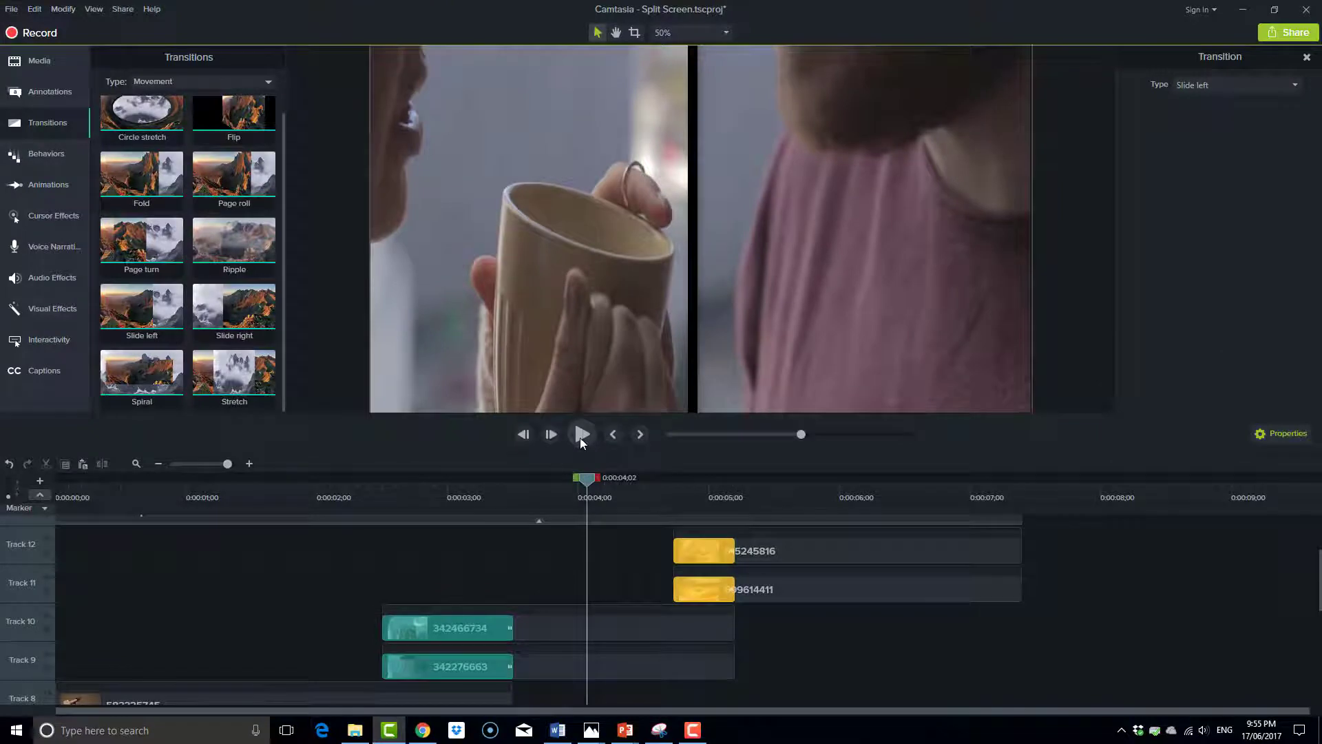
# Step: Lengthen the Slide left transitions on Tracks 12 and 11 to 00;26
pyautogui.click(544, 88)
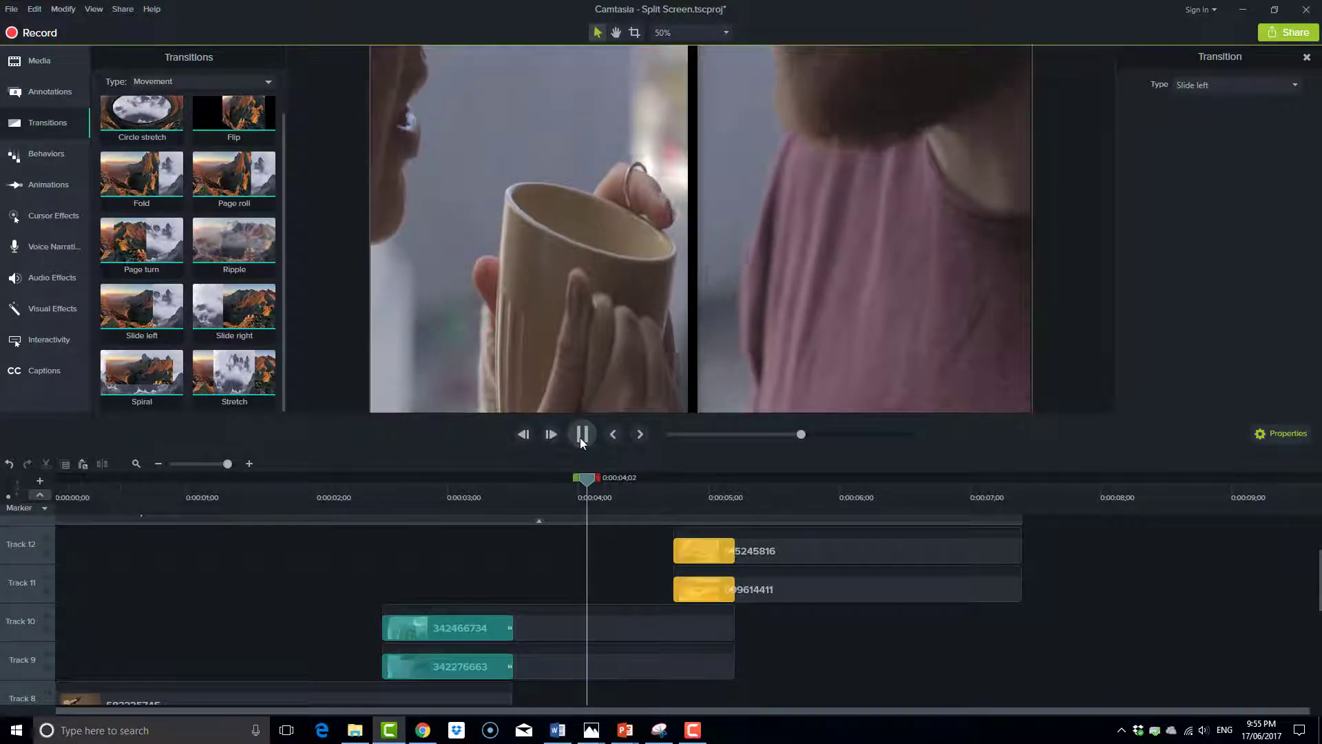
pyautogui.click(580, 435)
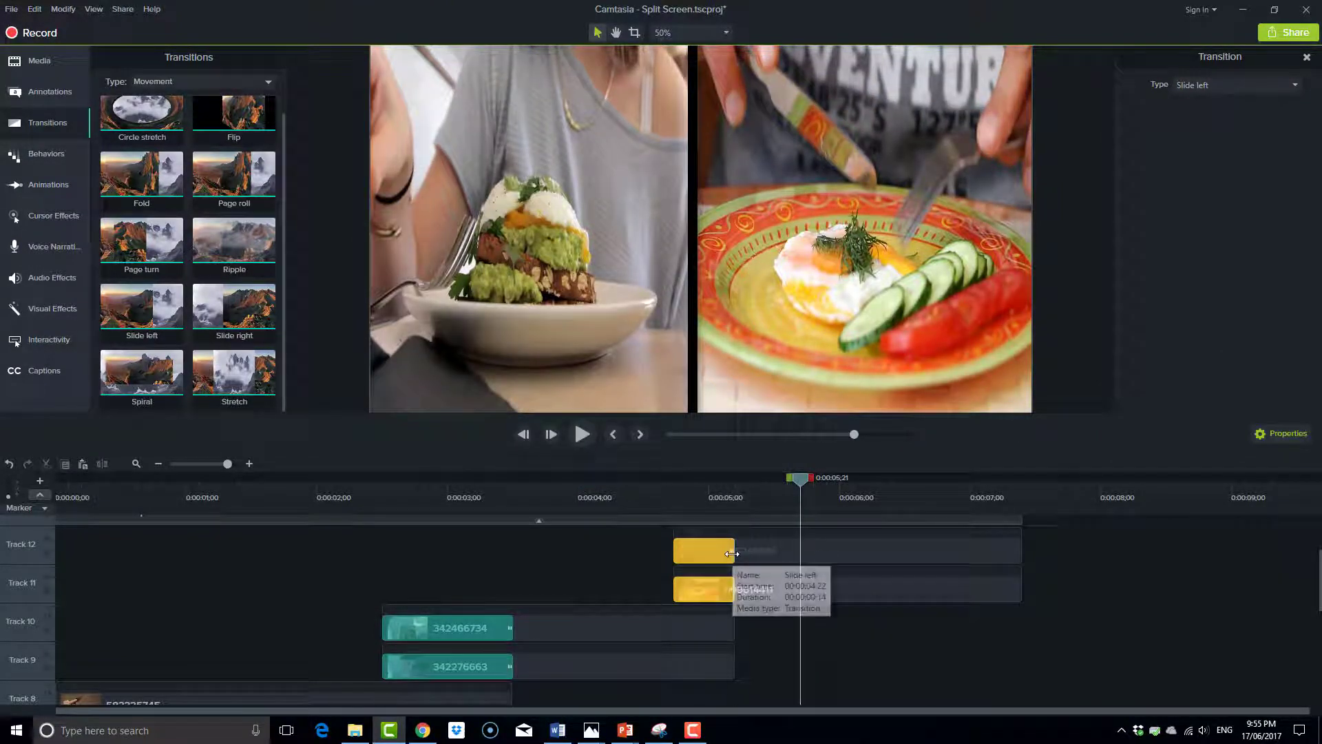
pyautogui.moveTo(732, 554); pyautogui.dragTo(798, 554)
pyautogui.click(737, 628)
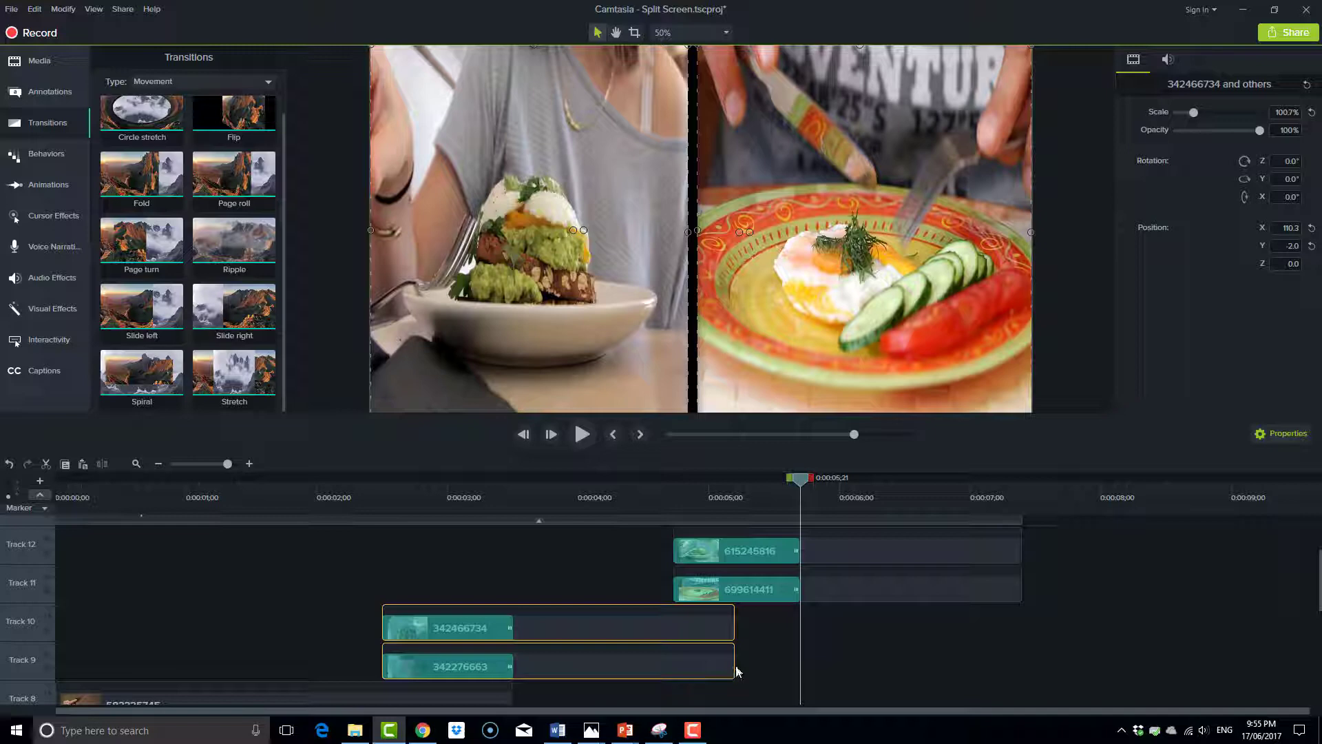
# Step: Extend clips 342466734 and 342276663 to end with those transitions, then play back to check
pyautogui.moveTo(735, 662); pyautogui.dragTo(806, 659)
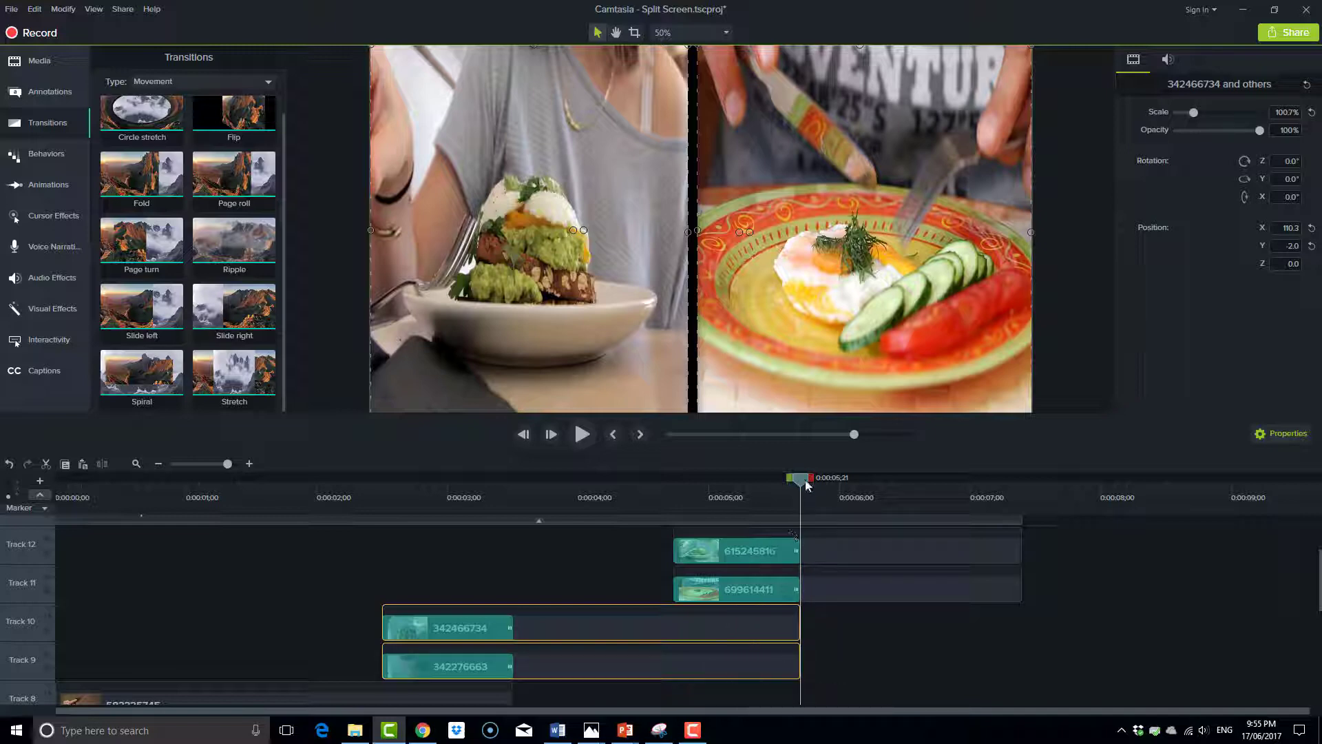
pyautogui.moveTo(800, 477); pyautogui.dragTo(590, 475)
pyautogui.press('space')
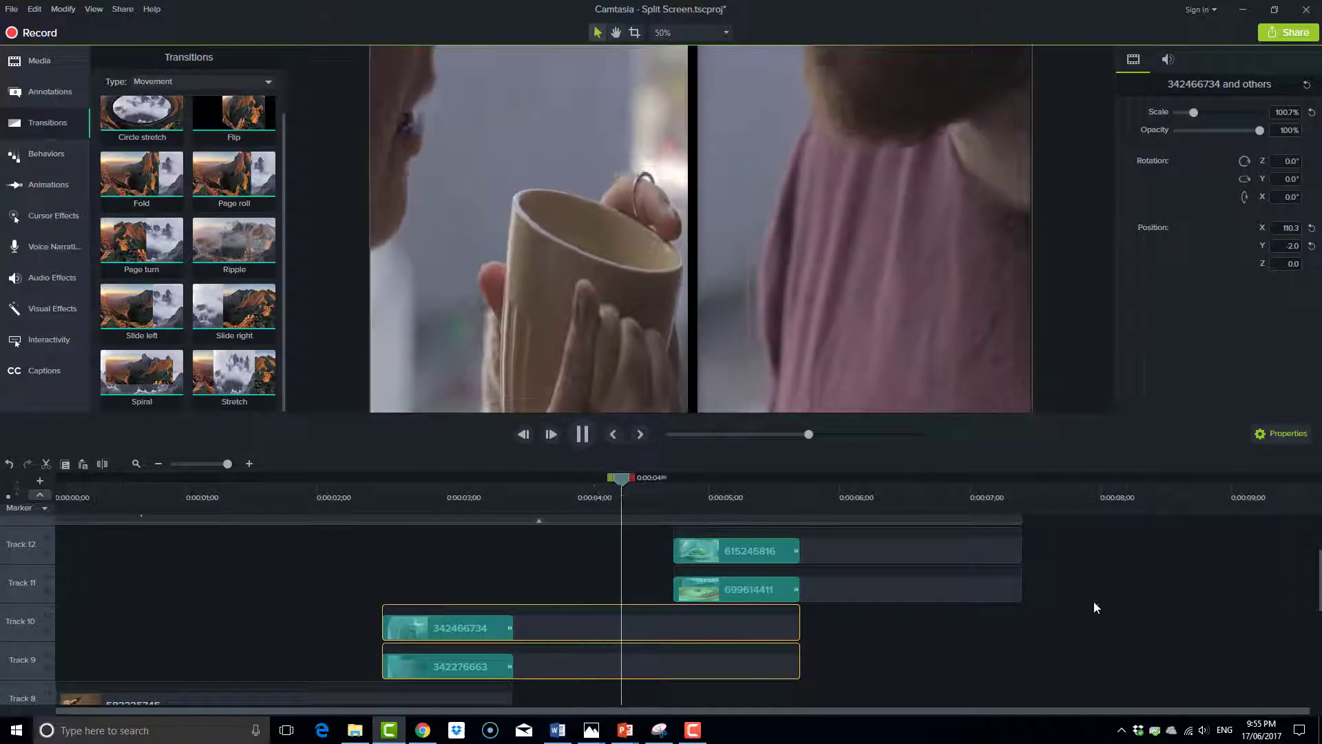
pyautogui.press('space')
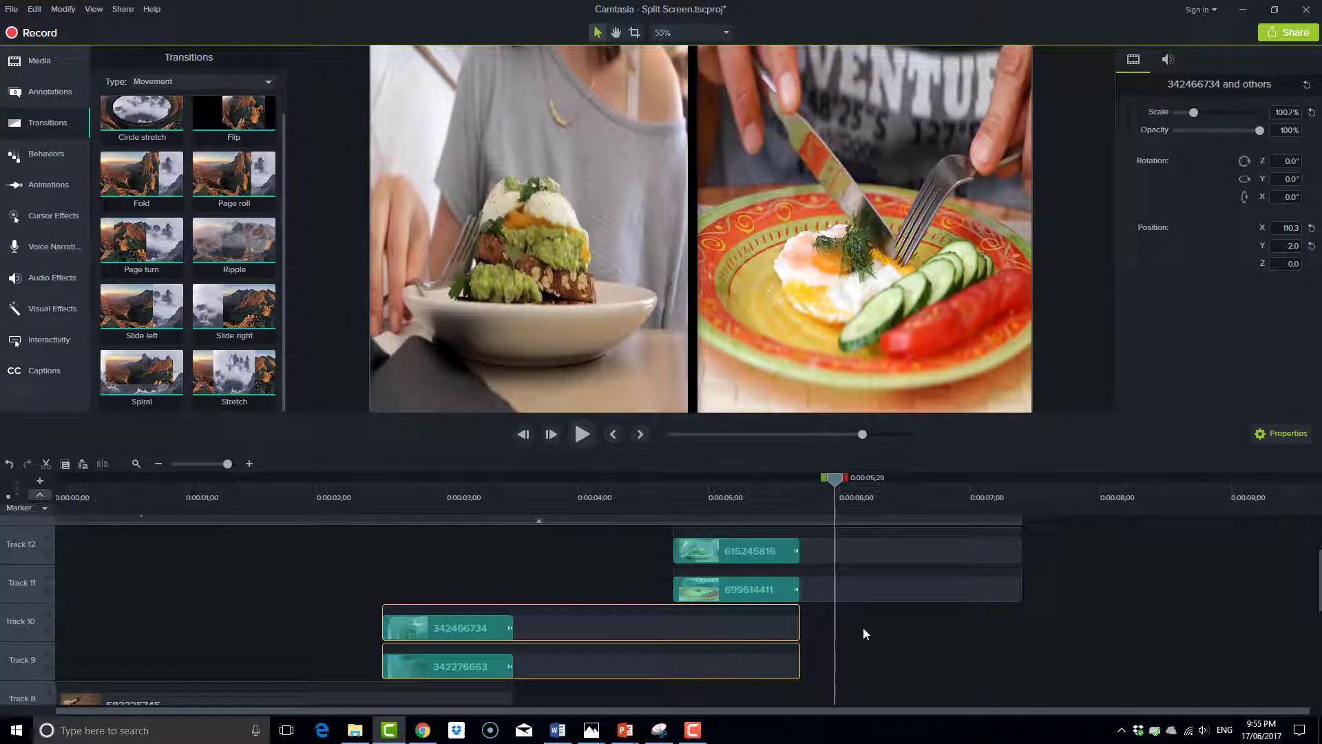
# Step: Drag morningcafe.mp3 from the Media bin onto Track 14 at 0:00
pyautogui.scroll(-1, 569, 588)
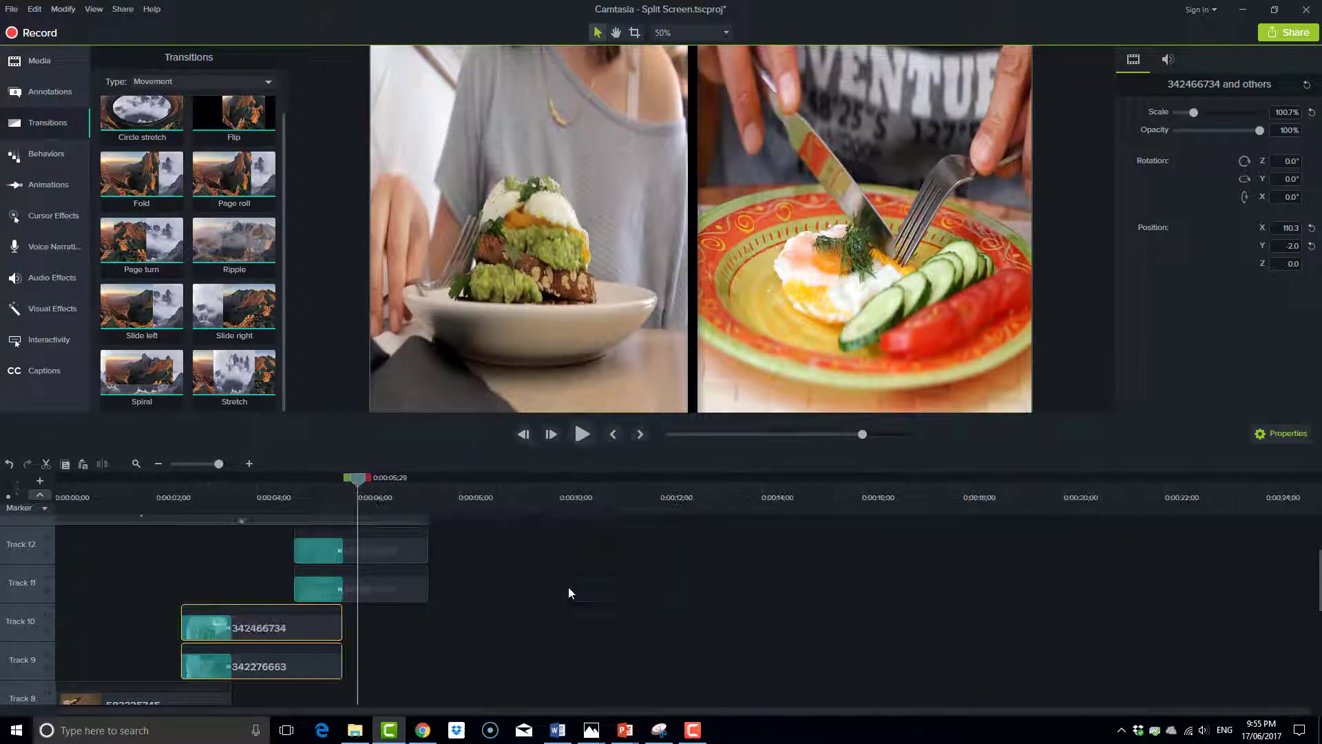
pyautogui.keyDown('ctrl'); pyautogui.scroll(-1, 568, 586); pyautogui.keyUp('ctrl')
pyautogui.scroll(3, 450, 591)
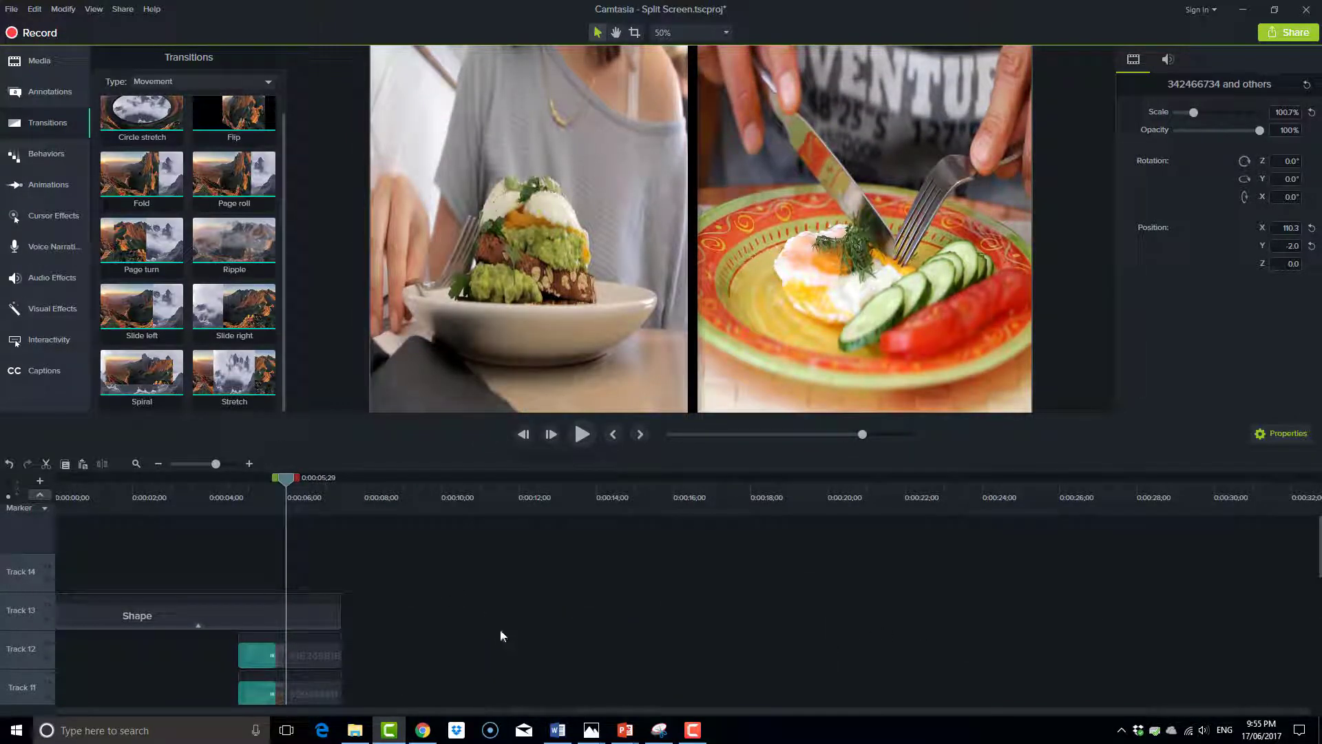
pyautogui.click(58, 69)
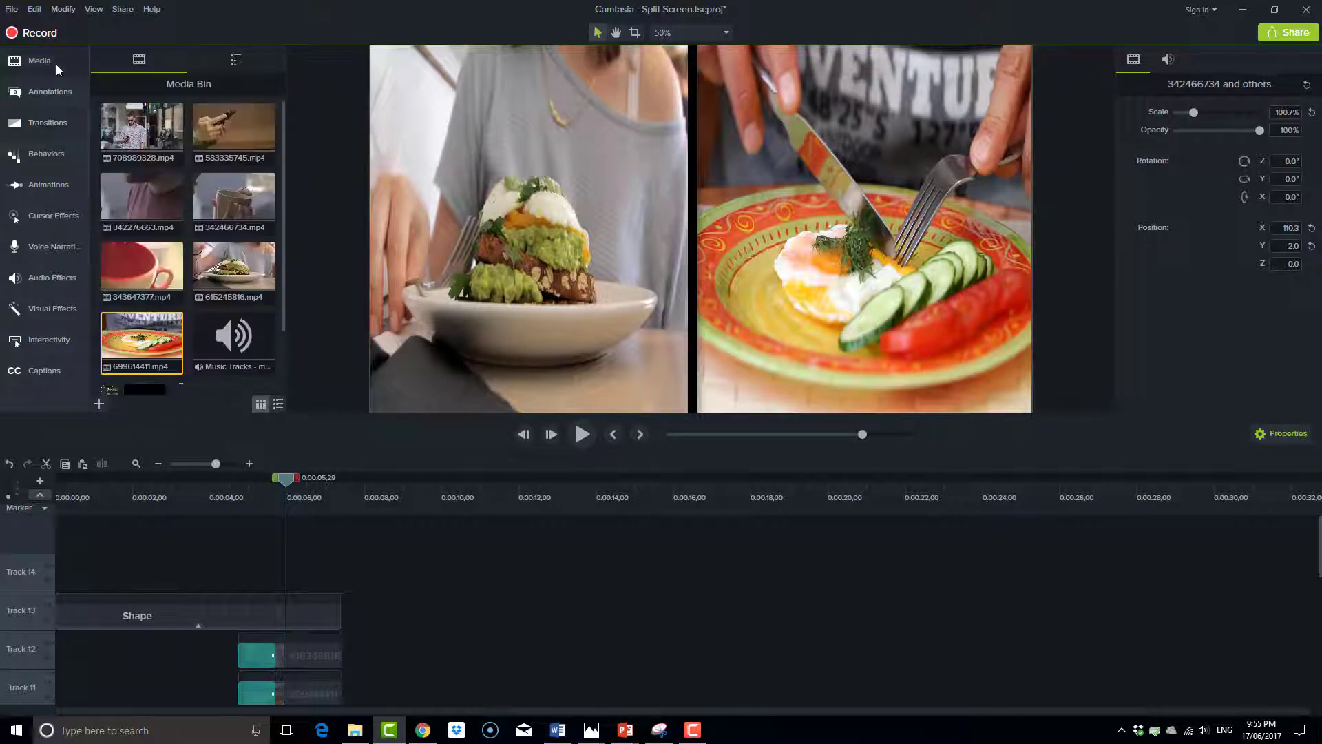
pyautogui.keyDown('ctrl'); pyautogui.scroll(-1, 299, 337); pyautogui.keyUp('ctrl')
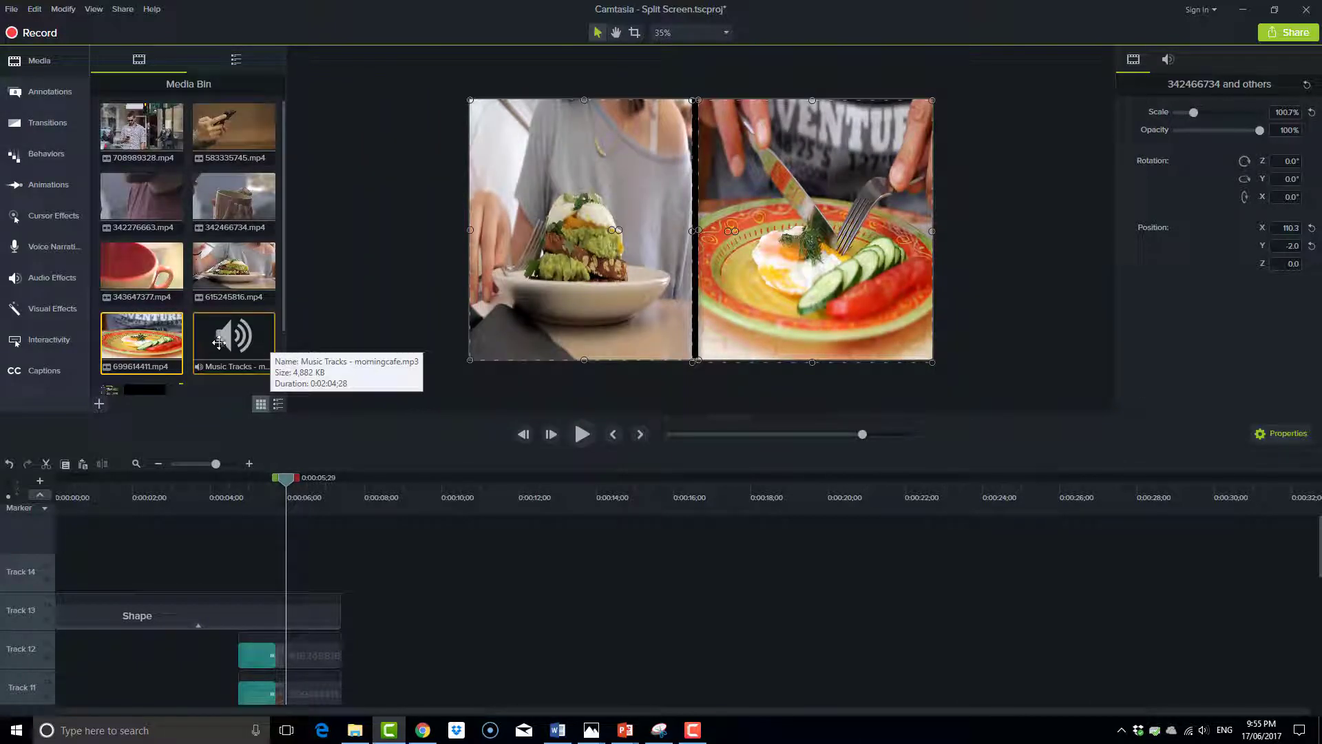
pyautogui.moveTo(221, 340); pyautogui.dragTo(48, 576)
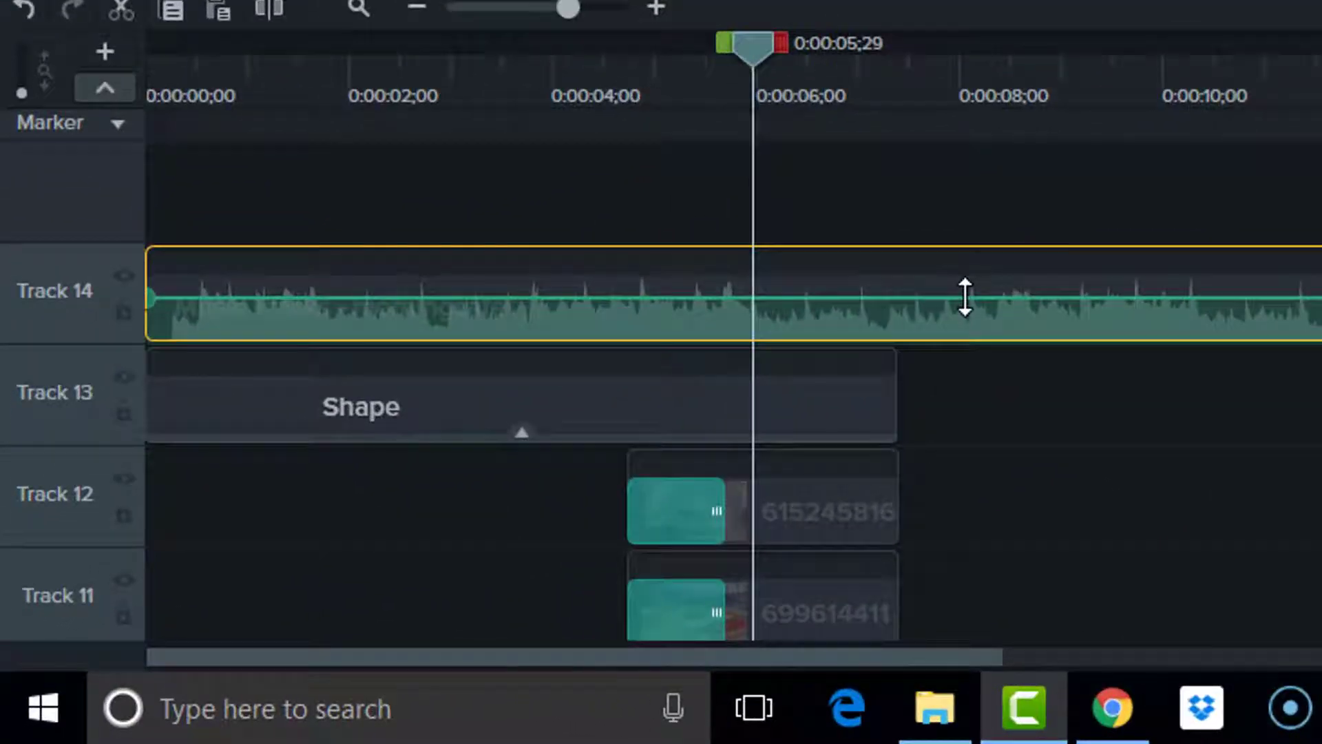
# Step: Turn the morningcafe music down to about 46% and trim it to end near 0:00:10
pyautogui.moveTo(965, 297); pyautogui.dragTo(971, 326)
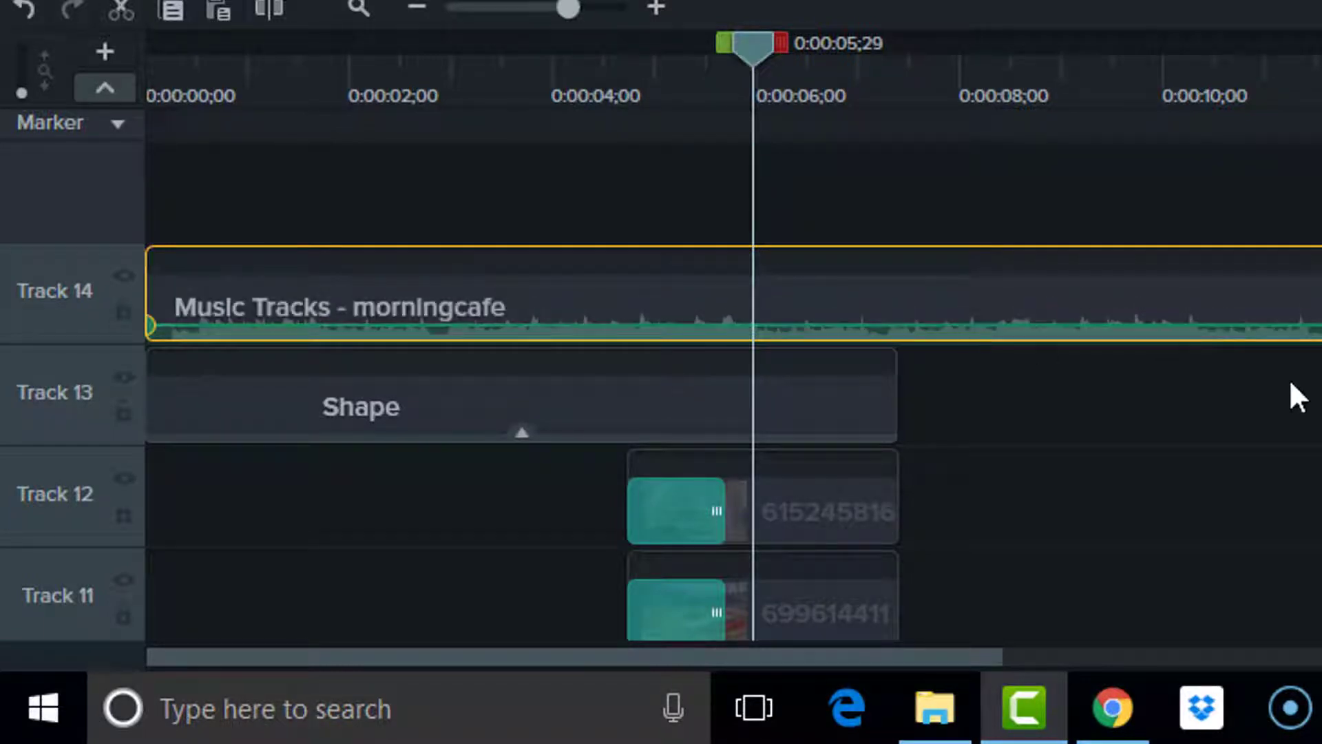
pyautogui.scroll(-5, 1282, 404)
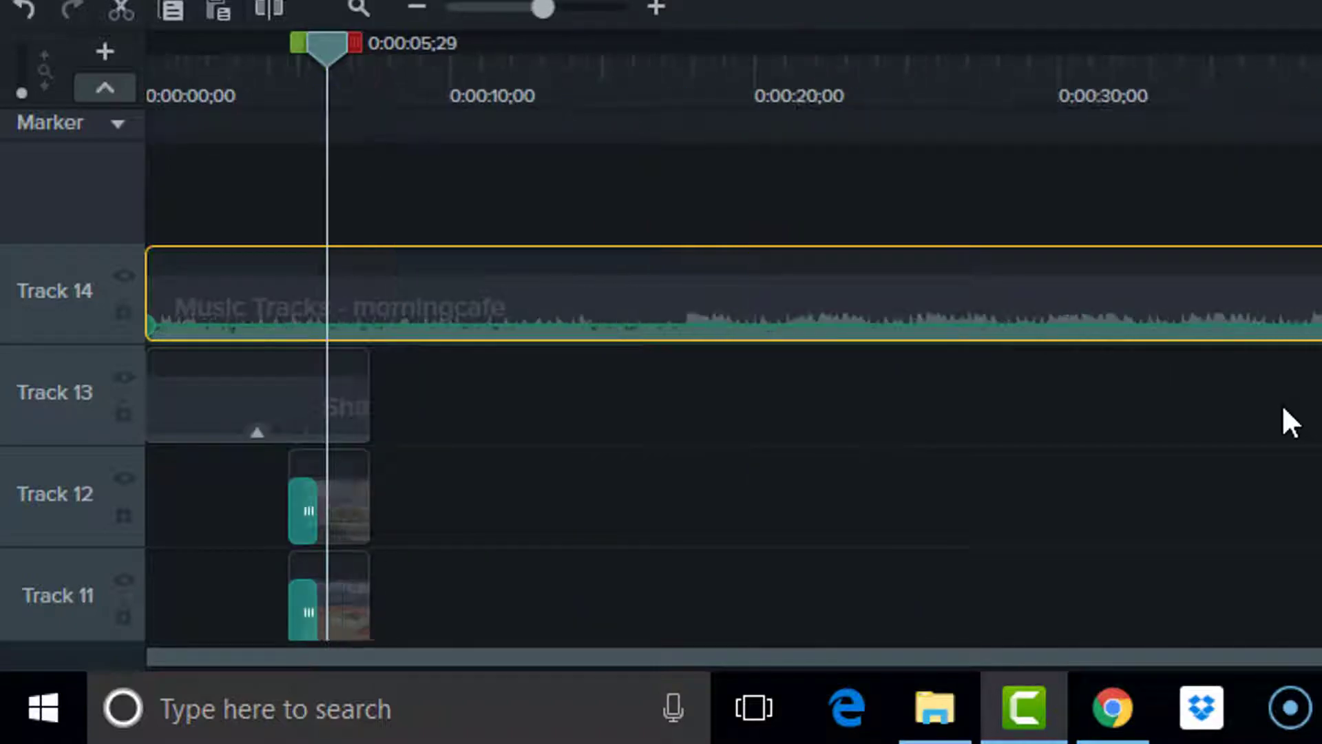
pyautogui.moveTo(1110, 294); pyautogui.dragTo(225, 292)
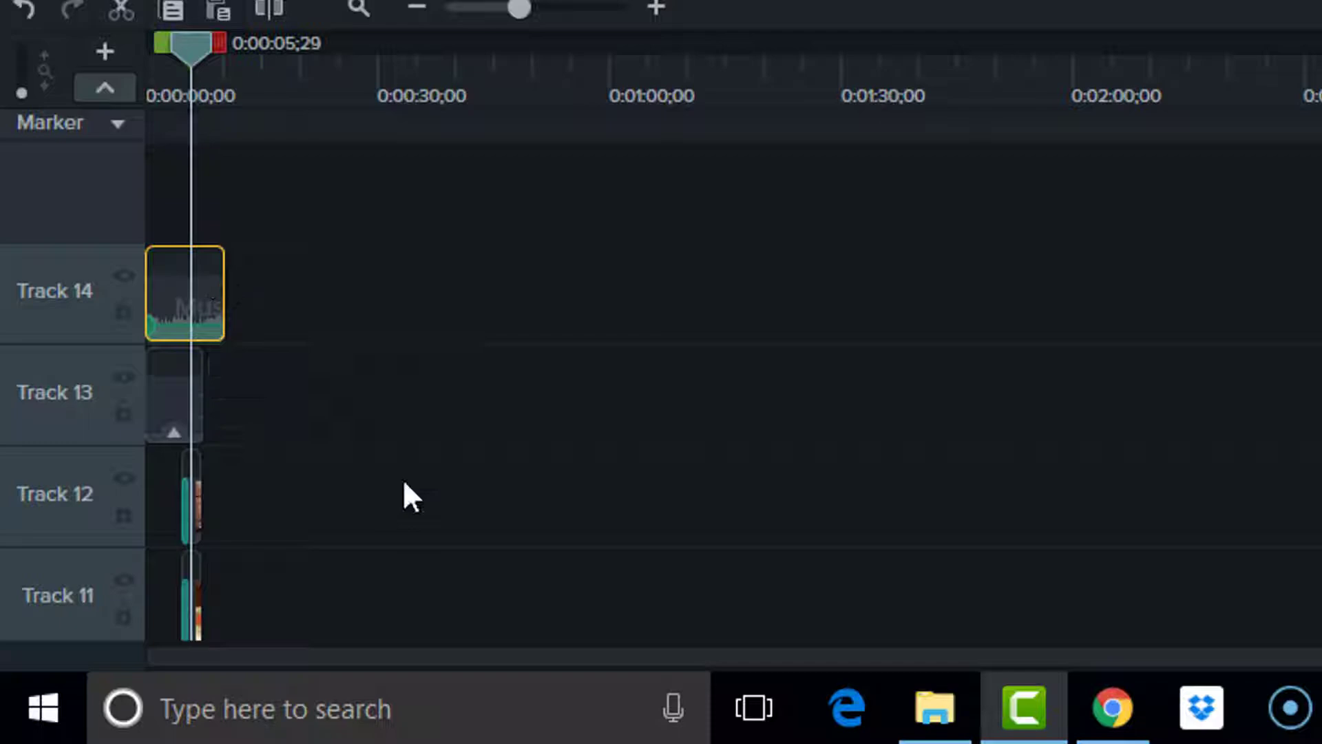
pyautogui.scroll(5, 403, 482)
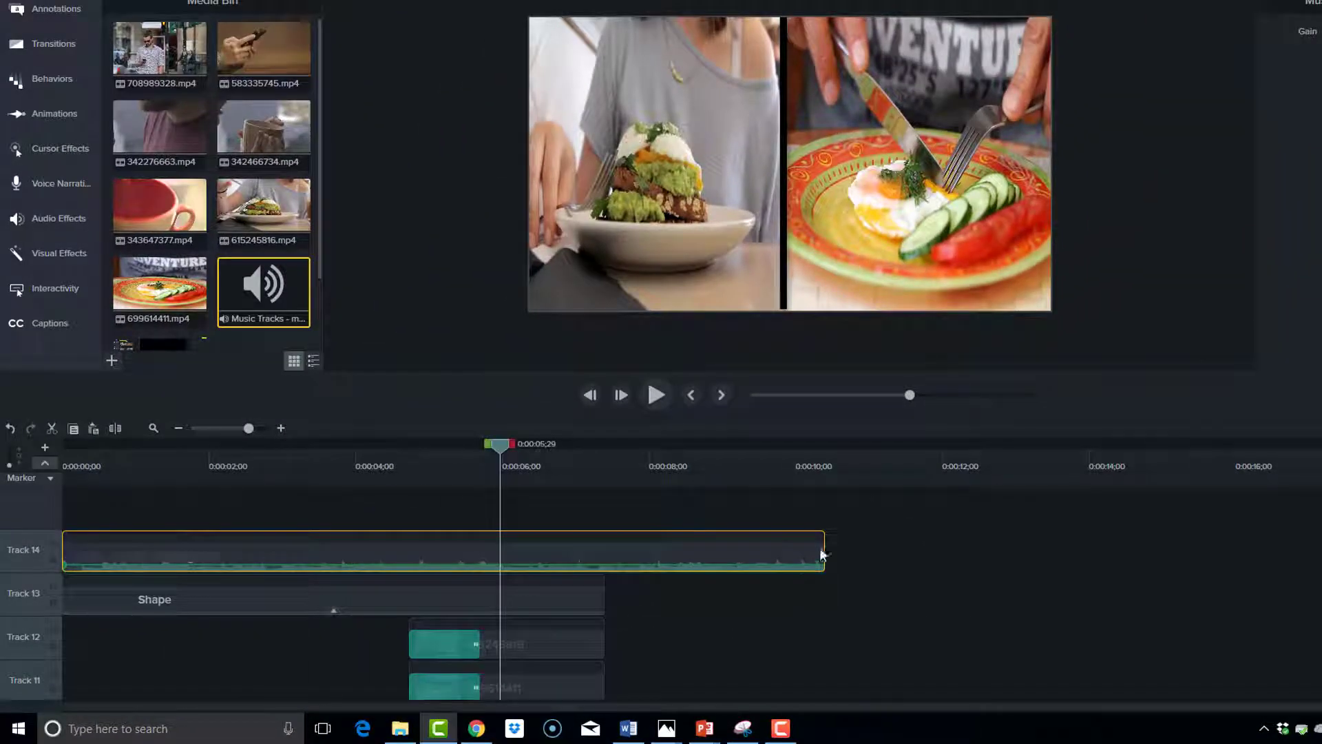
# Step: Trim the music to end at 0:00:07;19 and bring the playhead back to the start
pyautogui.moveTo(824, 545); pyautogui.dragTo(621, 546)
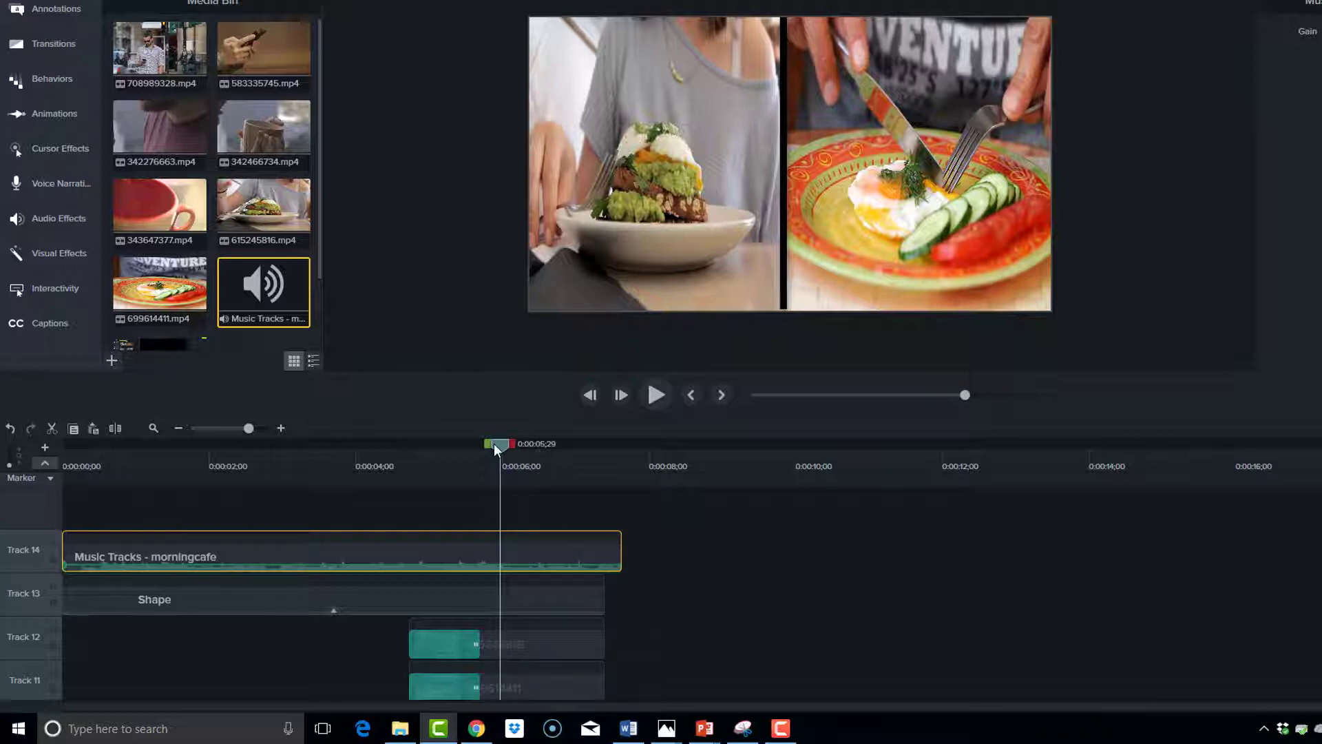
pyautogui.moveTo(493, 443); pyautogui.dragTo(44, 440)
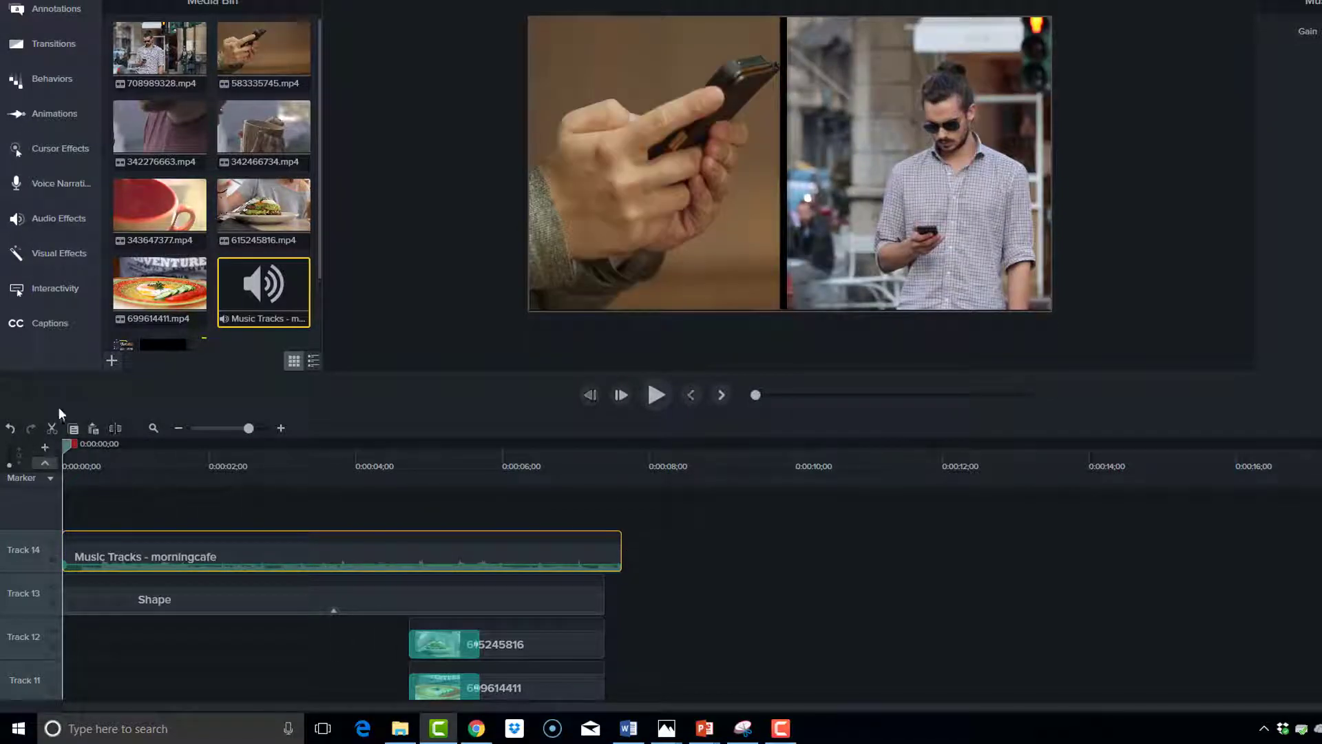